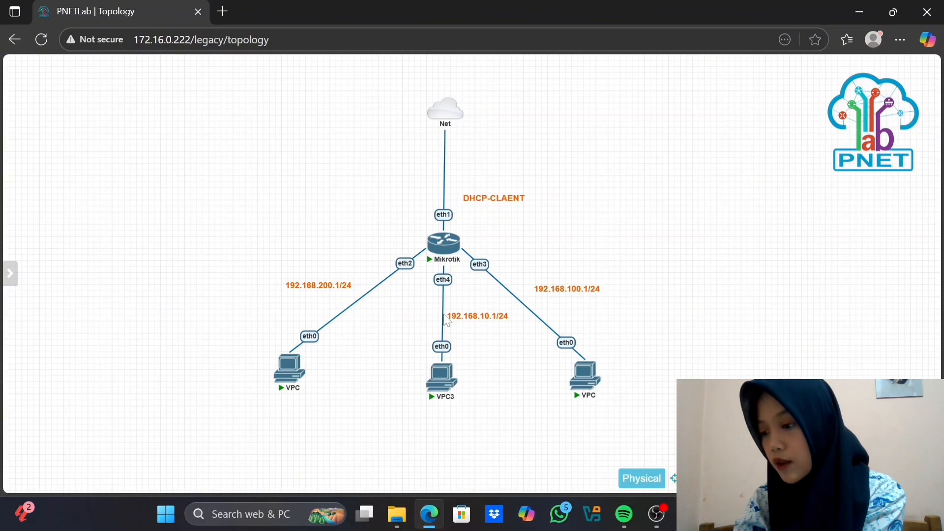
Step: Switch to WinBox and open the MikroTik router's IP firewall settings
click(689, 514)
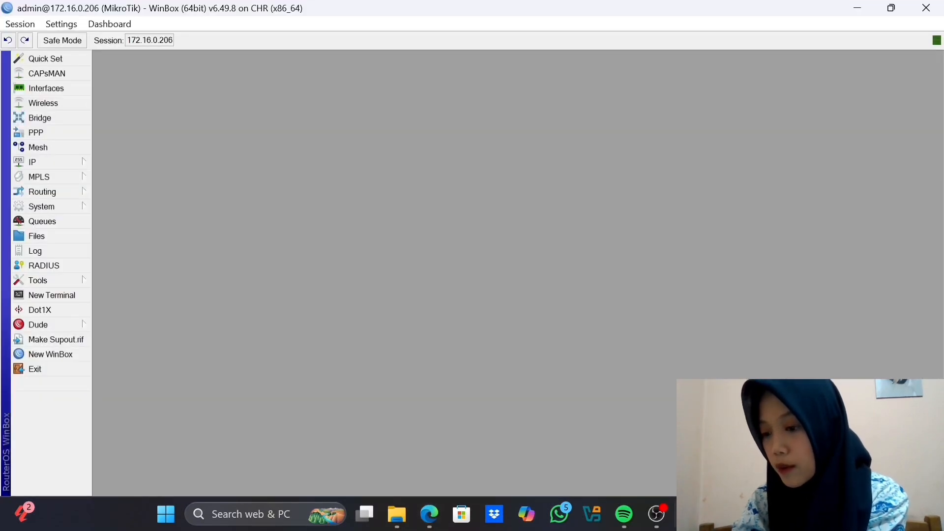
click(44, 164)
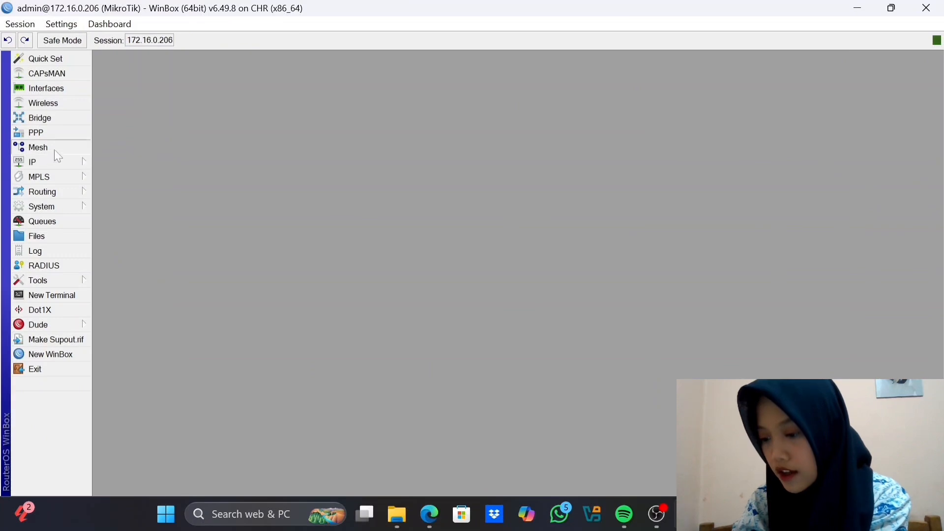
mouse_move(30, 164)
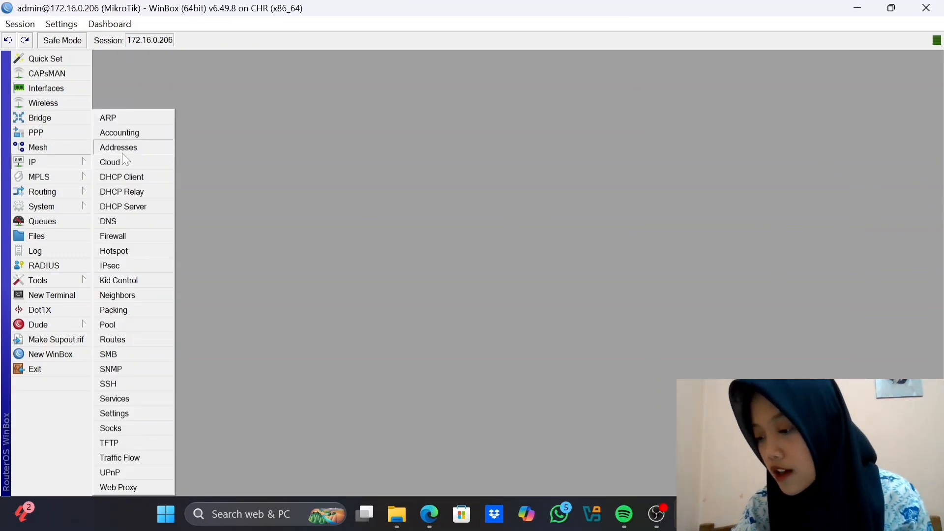
click(114, 239)
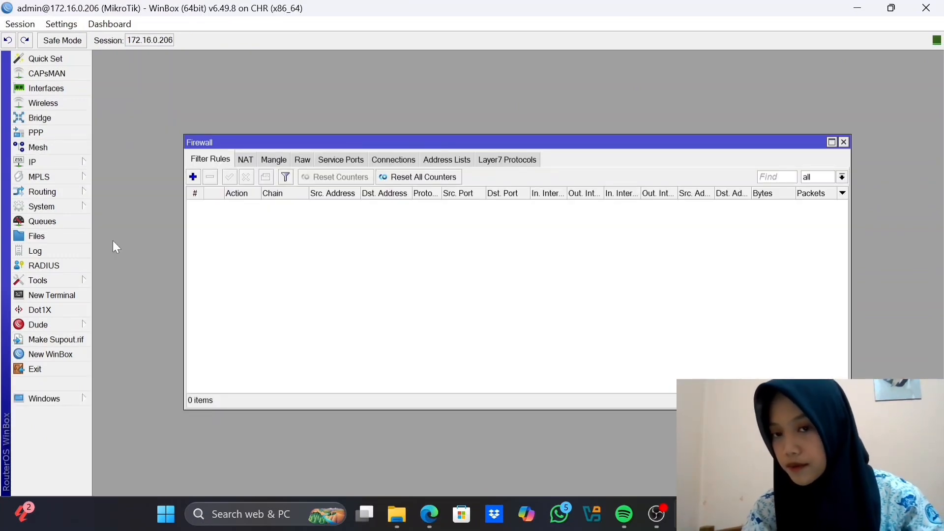
Step: Start a new firewall filter rule and set its chain to input
click(193, 182)
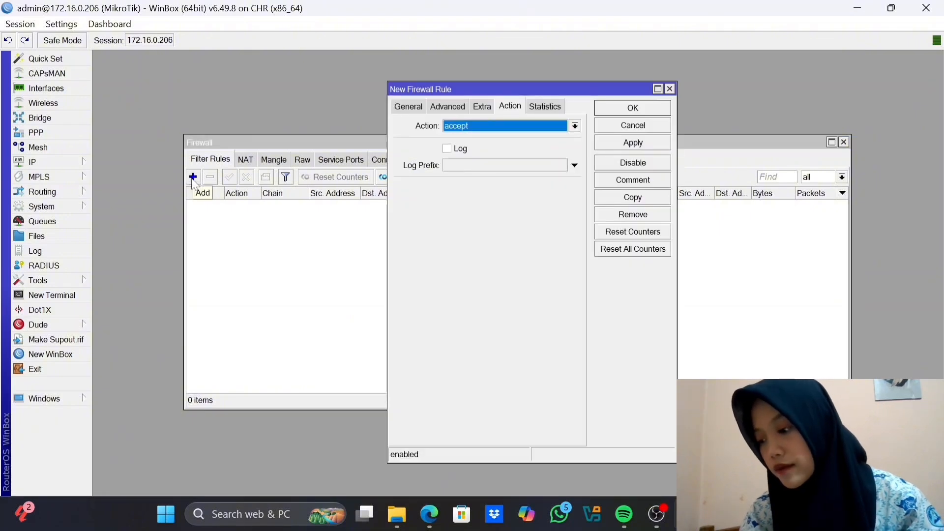
click(408, 109)
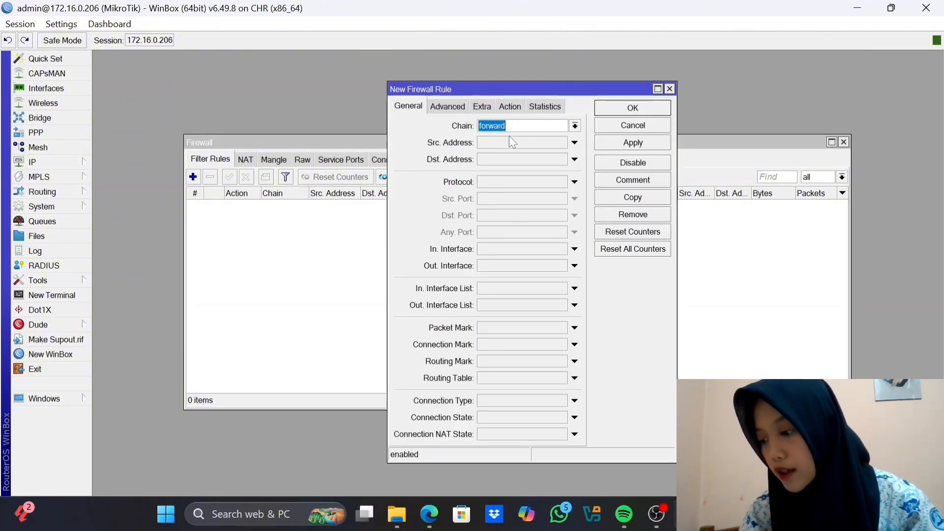
click(575, 126)
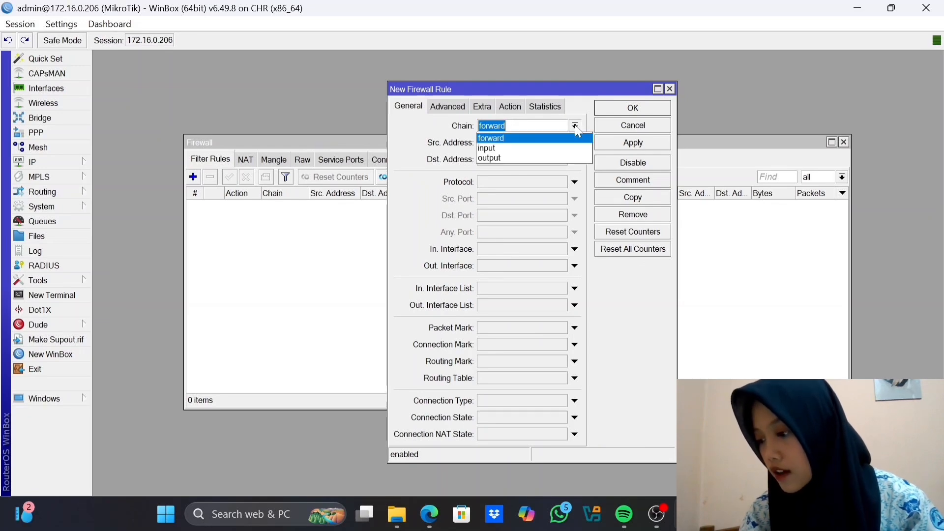
click(547, 149)
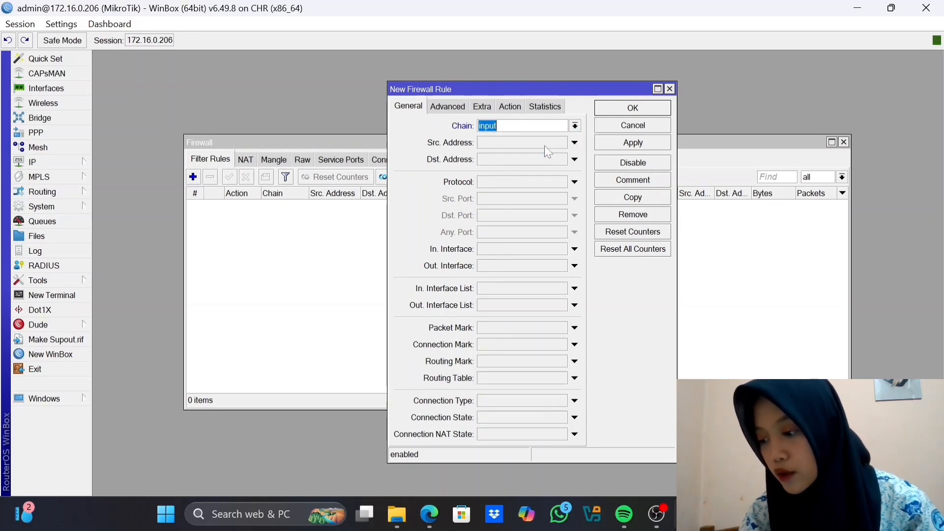
Step: Set the rule's source address to 192.168.200.0/24, checking the eth2 network label in the PNETLab topology before returning to WinBox
click(545, 146)
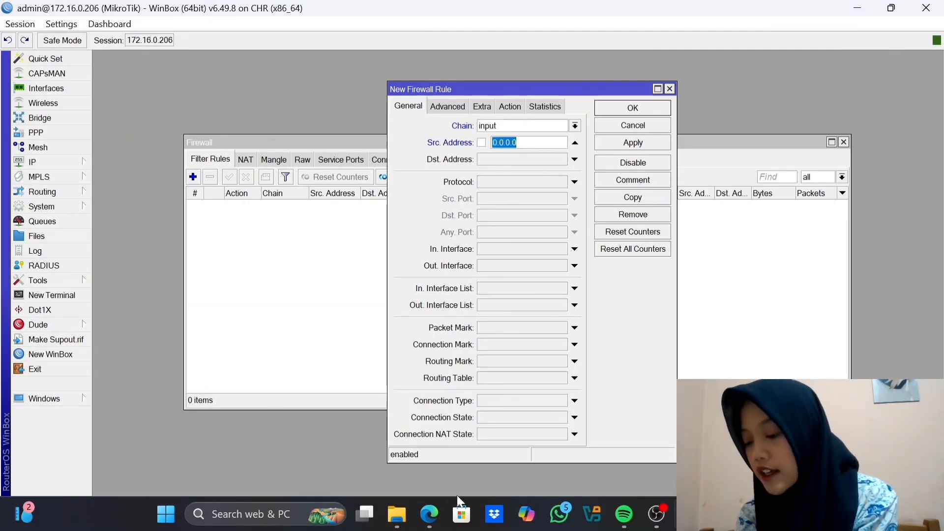
mouse_move(430, 514)
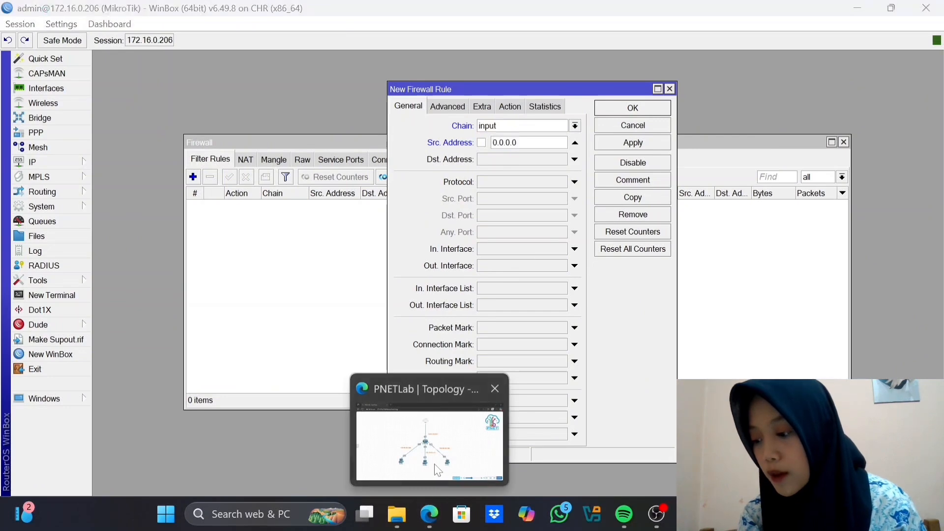
click(403, 401)
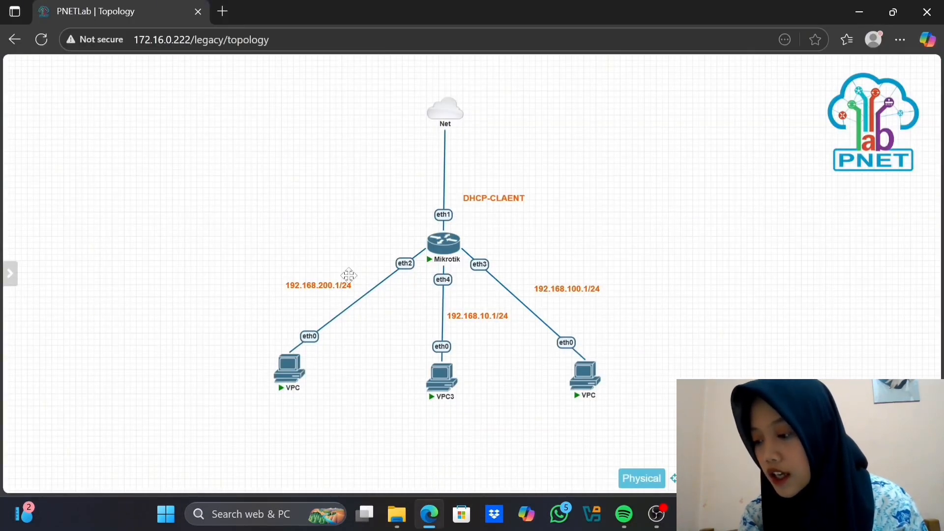
drag(268, 268, 364, 312)
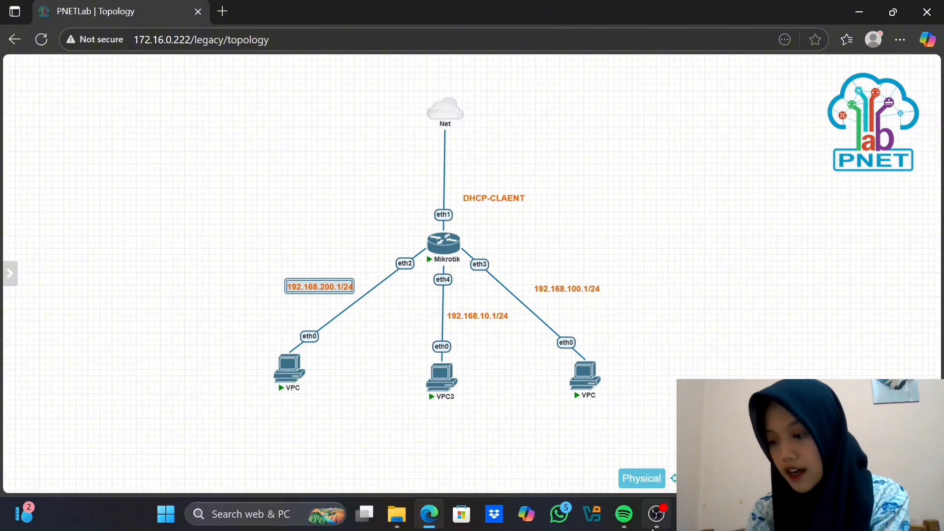
click(654, 428)
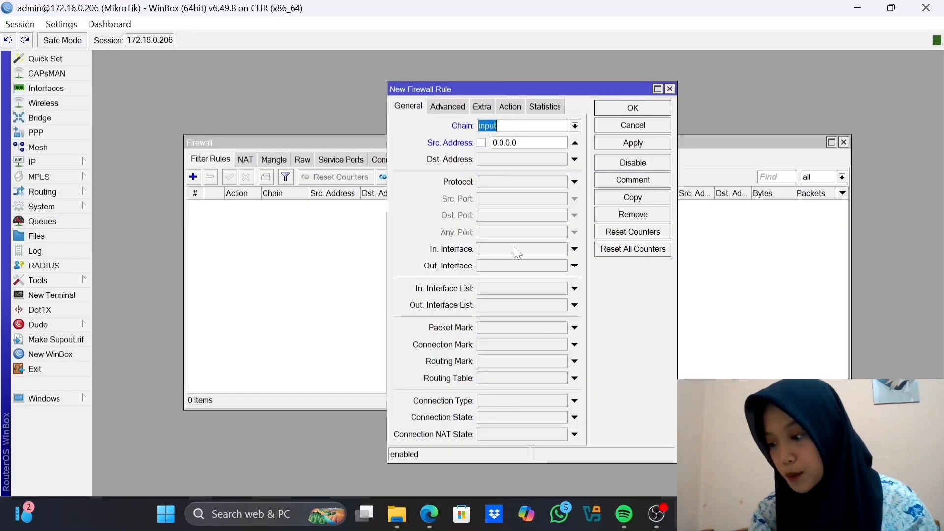
click(521, 141)
key(BackSpace)
key(BackSpace)
key(BackSpace)
key(BackSpace)
key(BackSpace)
key(BackSpace)
key(BackSpace)
text(192.168)
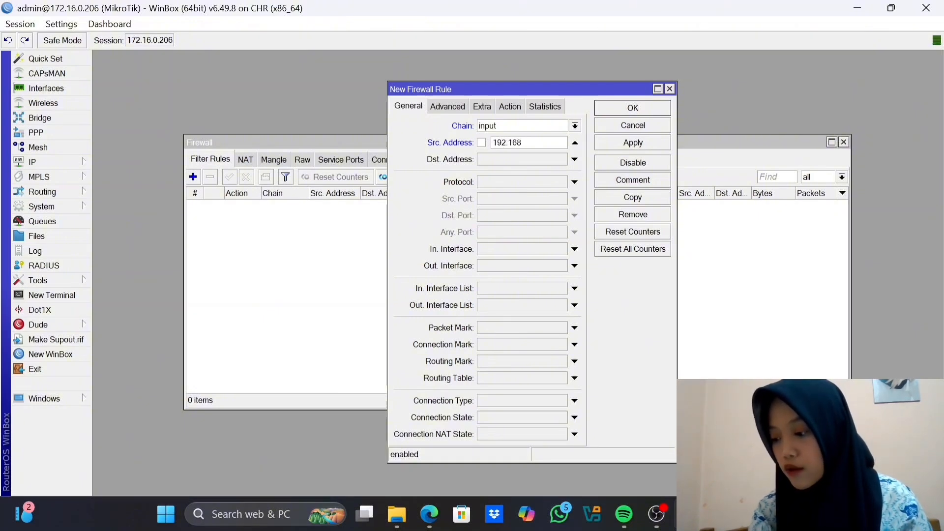
text(.200.0/24)
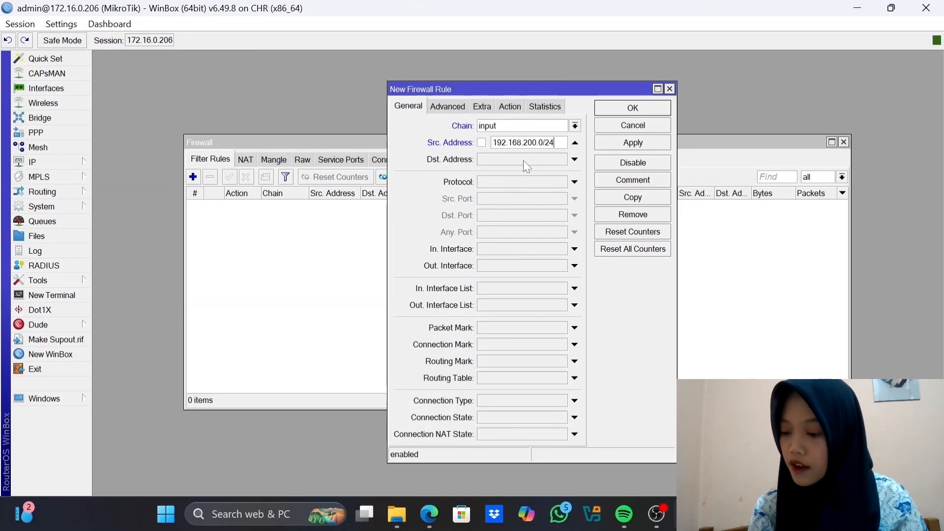
Step: Set the firewall rule's protocol to icmp
click(545, 182)
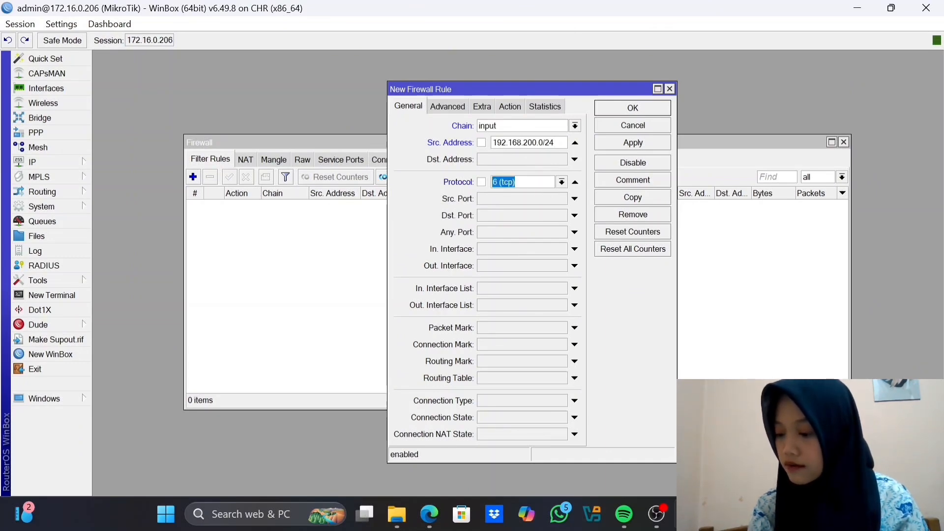
click(575, 183)
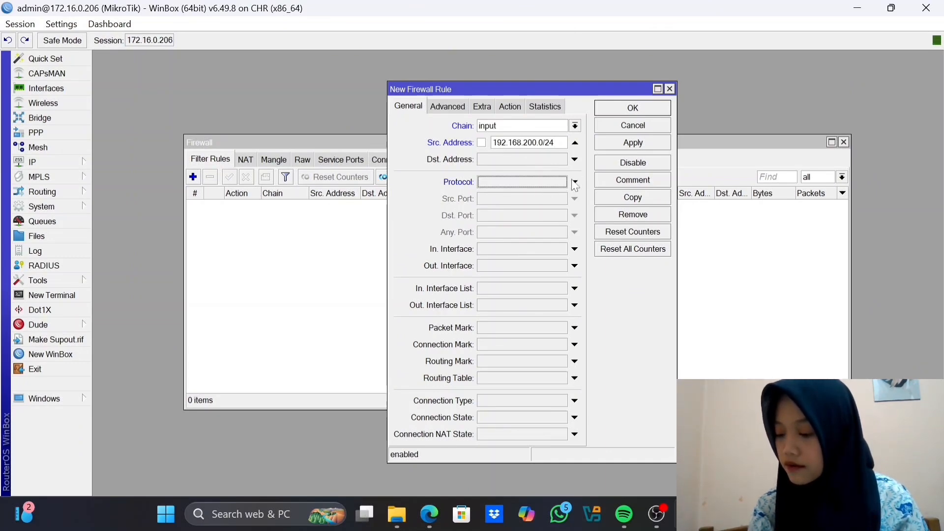
click(527, 182)
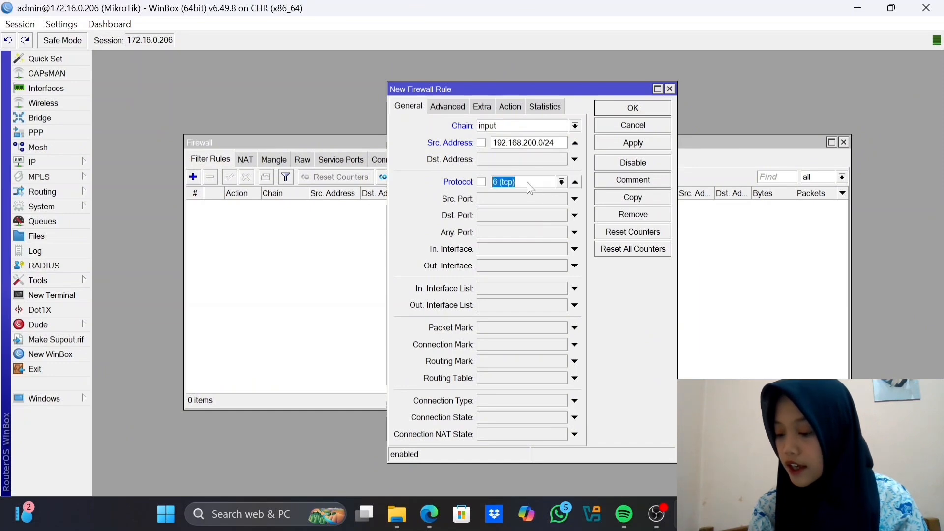
click(561, 182)
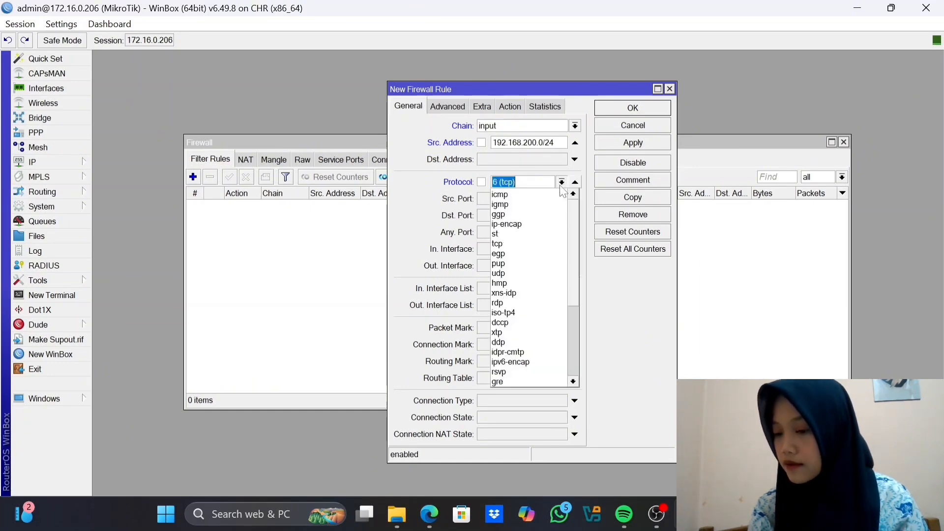
click(520, 195)
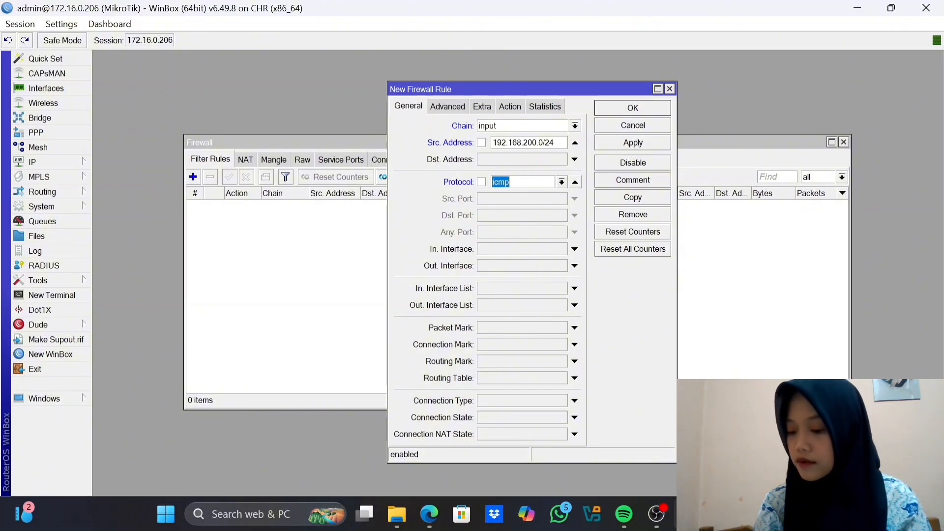
Step: Set the rule's action to drop, apply it and close the rule
click(513, 109)
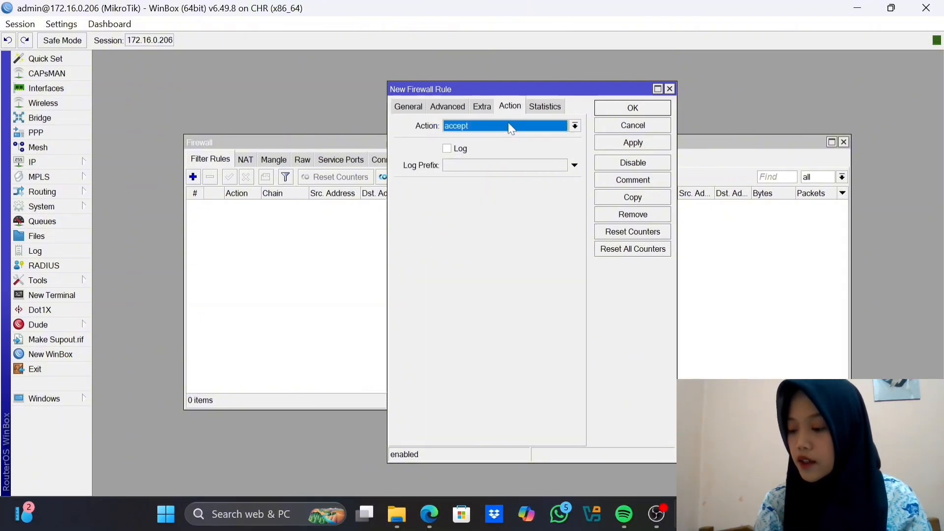
click(511, 127)
click(498, 168)
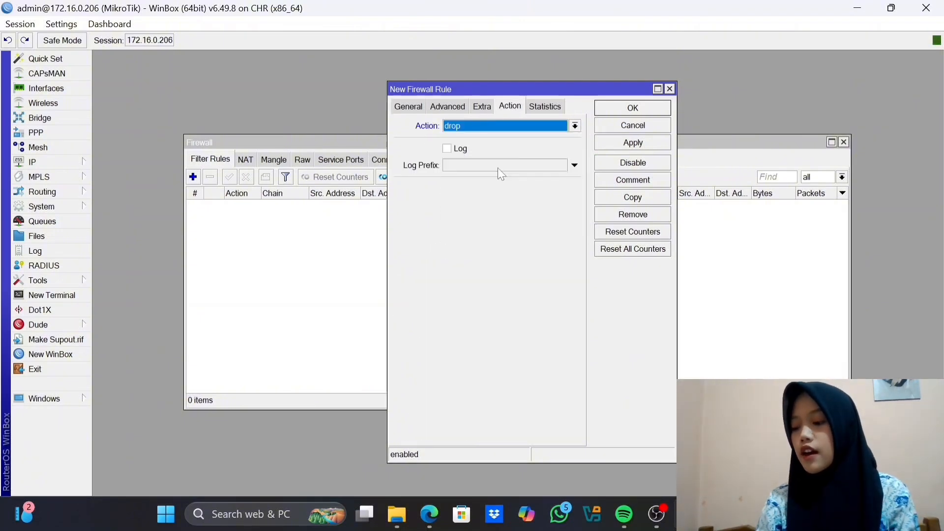
click(624, 143)
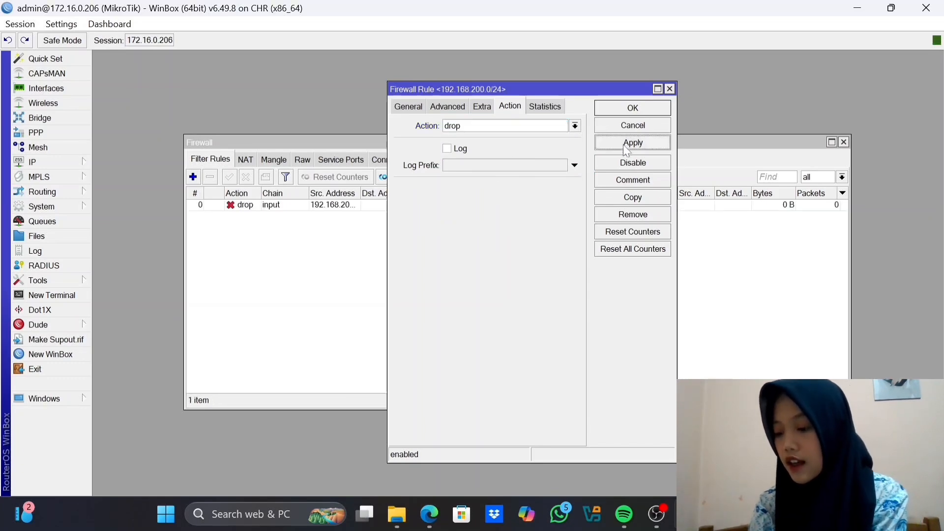
click(645, 109)
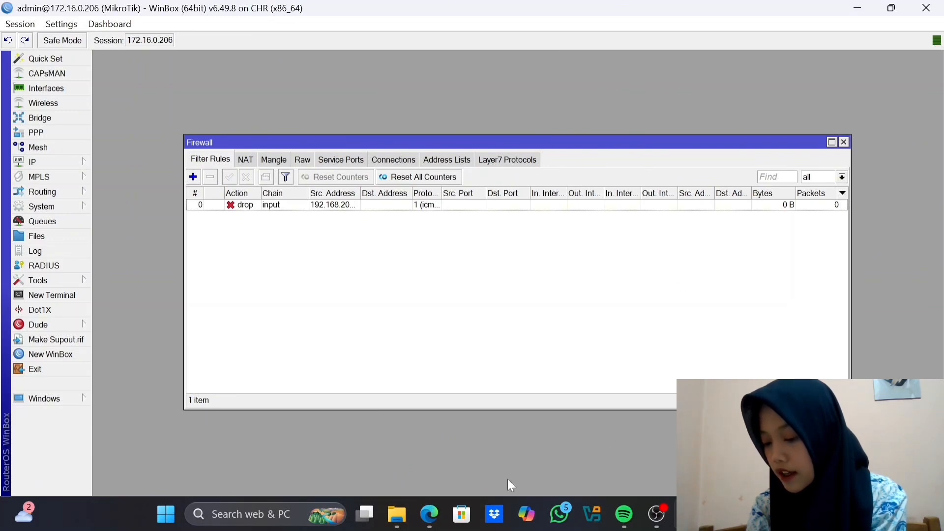
Step: Switch to the PNETLab topology, open the terminal of the VPC on eth2, ping 192.168.200.1 and stop the ping
click(429, 514)
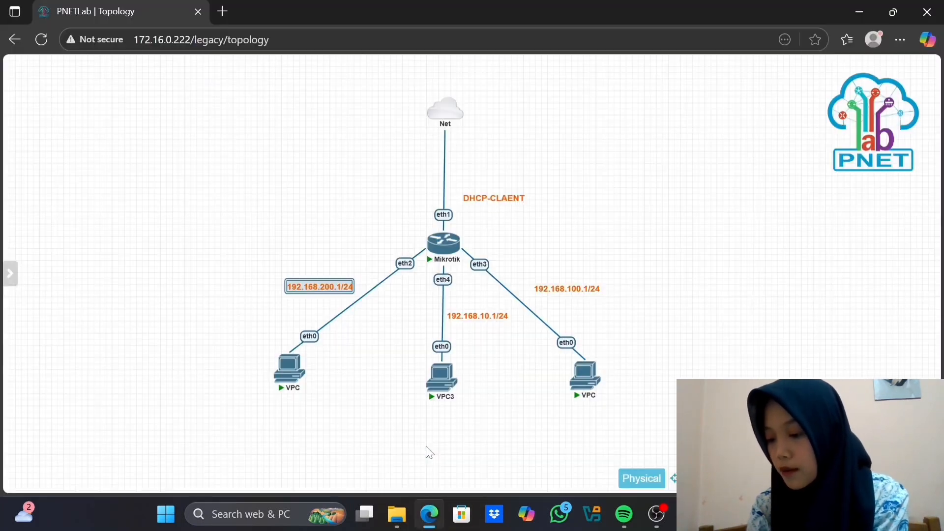
click(288, 374)
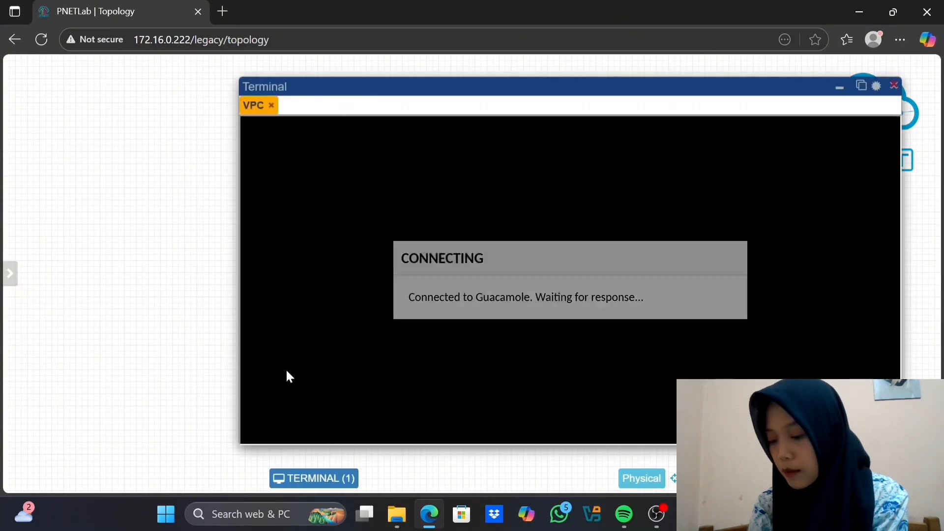
text(pi)
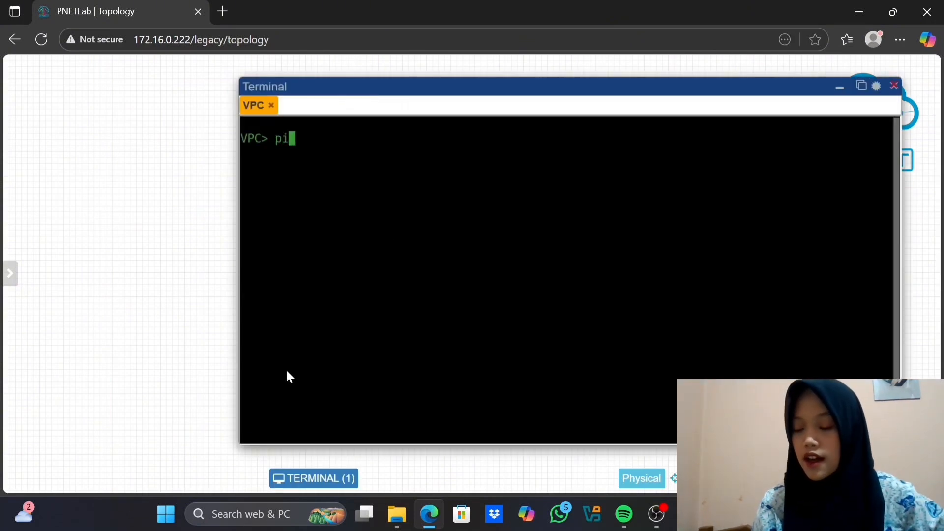
text(ng 192)
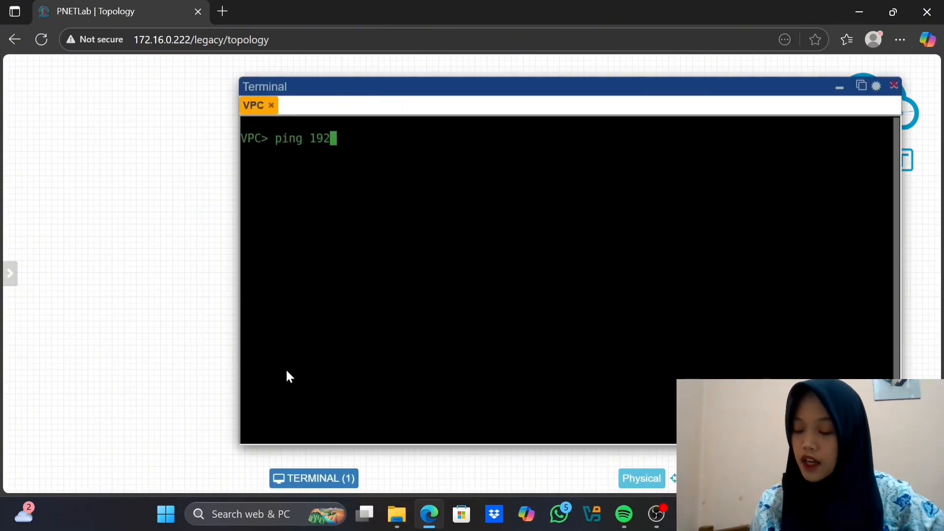
text(.168)
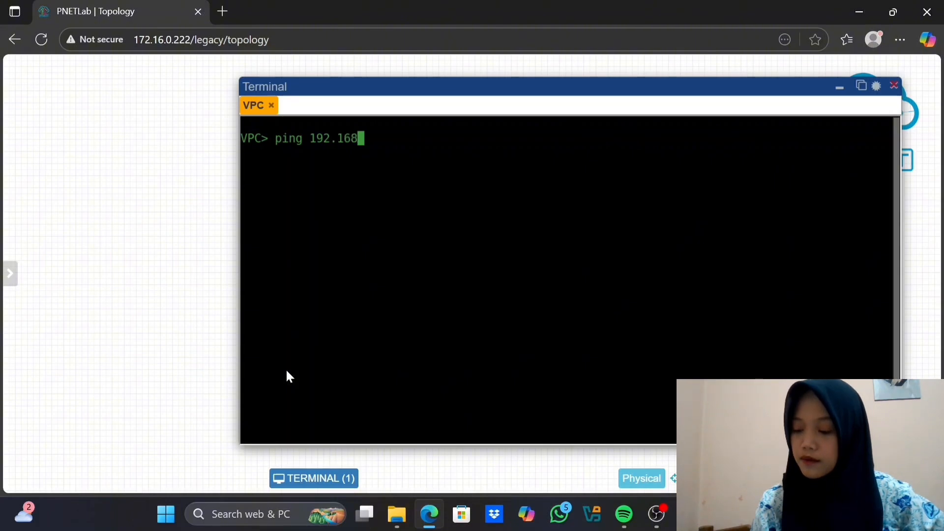
text(.200)
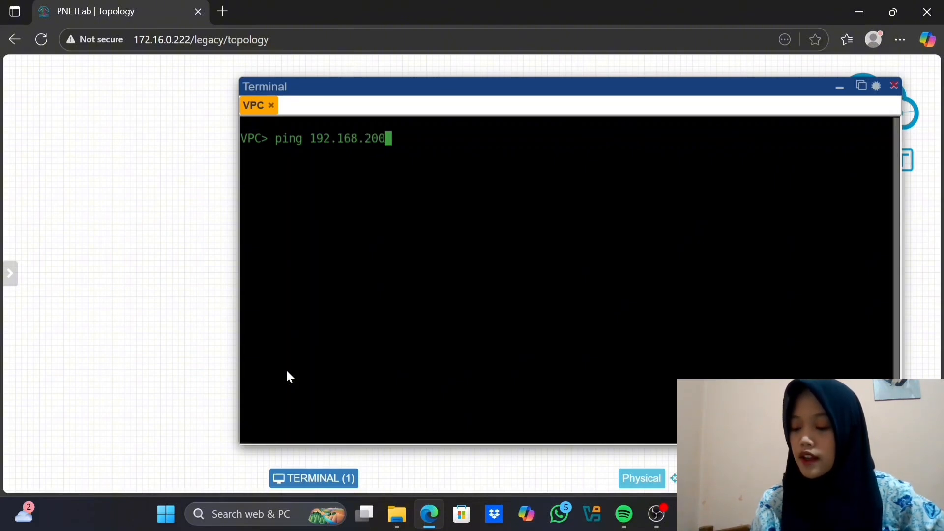
text(.1)
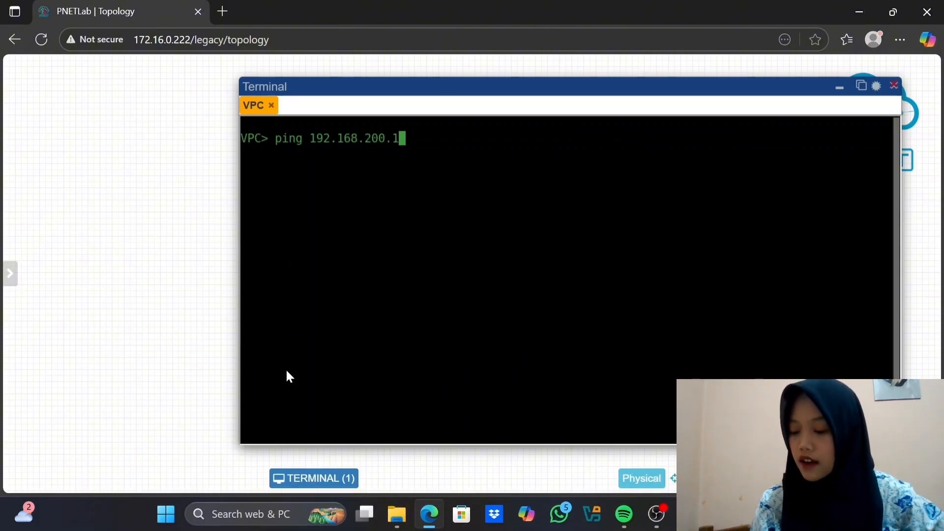
key(Return)
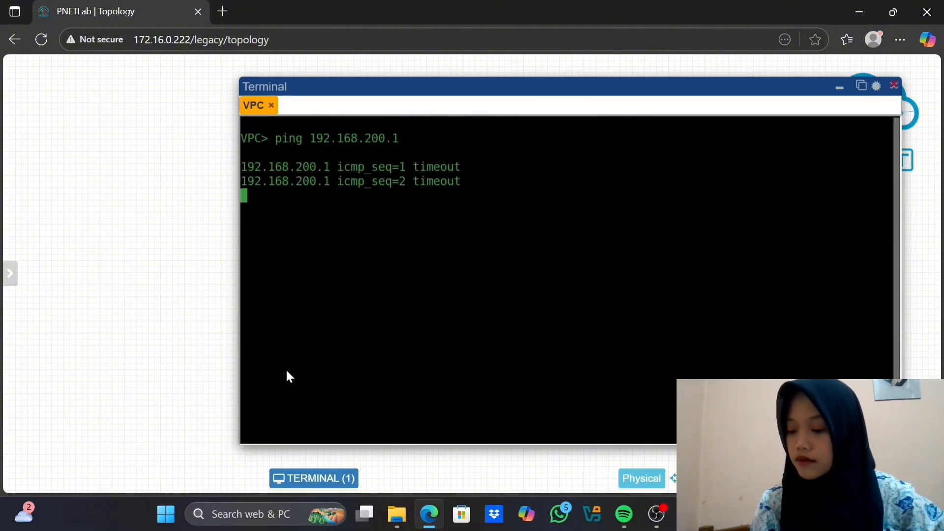
key(ctrl+c)
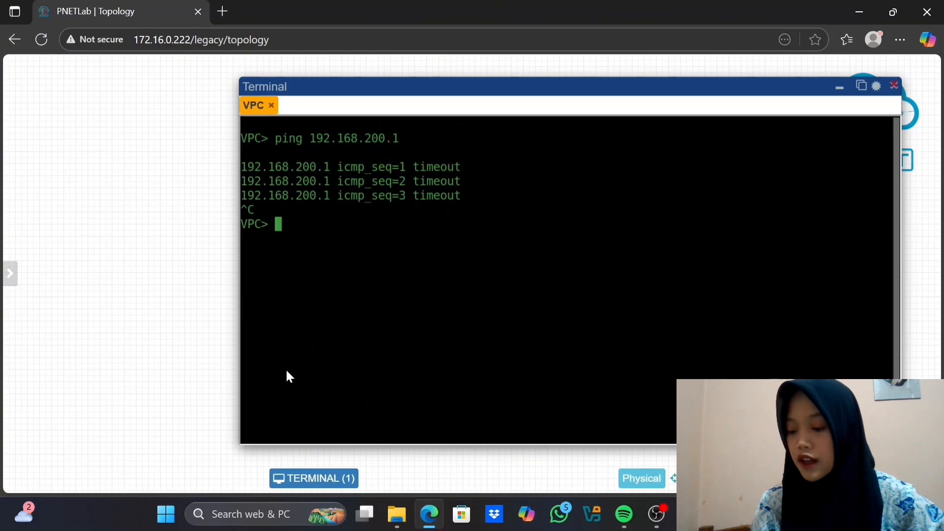
text(192.168.200)
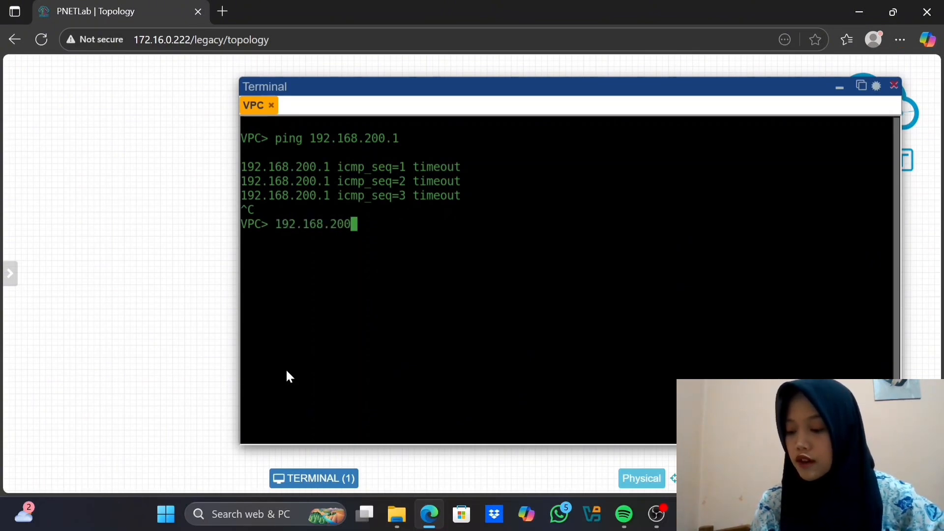
text(.10)
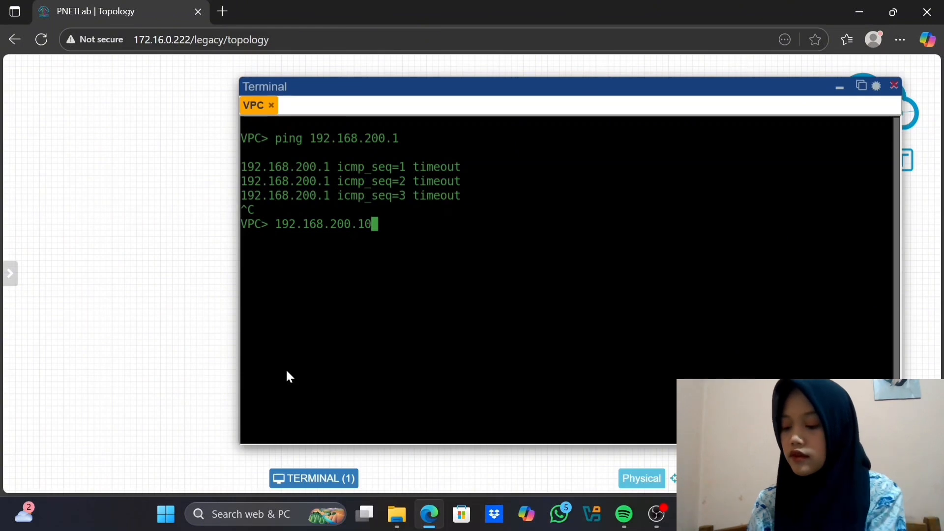
key(Return)
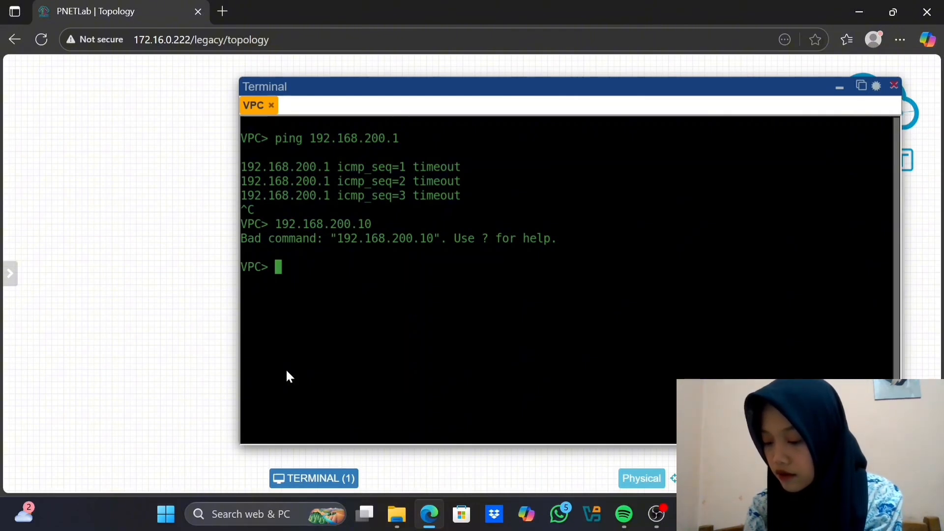
Step: Recall the 192.168.200.10 entry in the VPC terminal, put ping in front of it and run the command
key(Up)
key(Left)
key(Left)
key(Left)
key(Left)
key(Left)
key(Left)
key(Left)
key(Left)
key(Left)
key(Left)
key(Left)
key(Left)
key(Left)
key(Left)
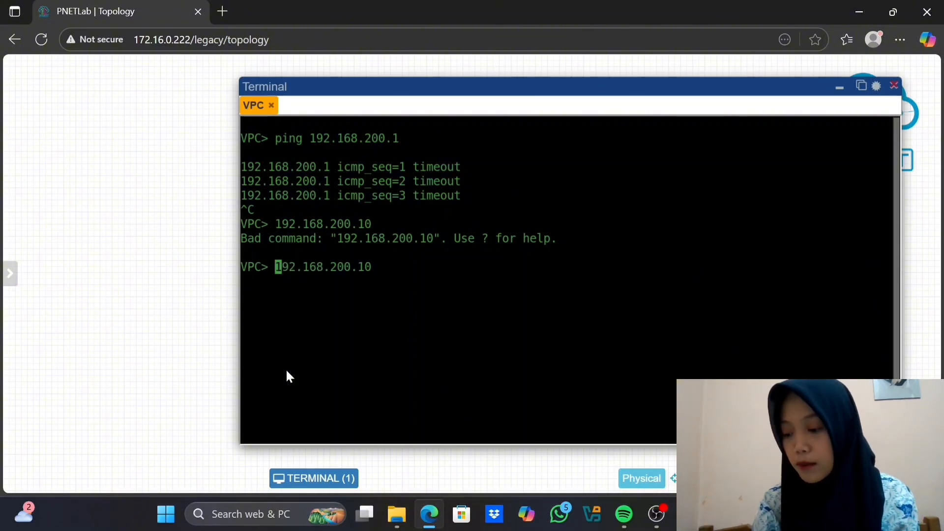
text(pin)
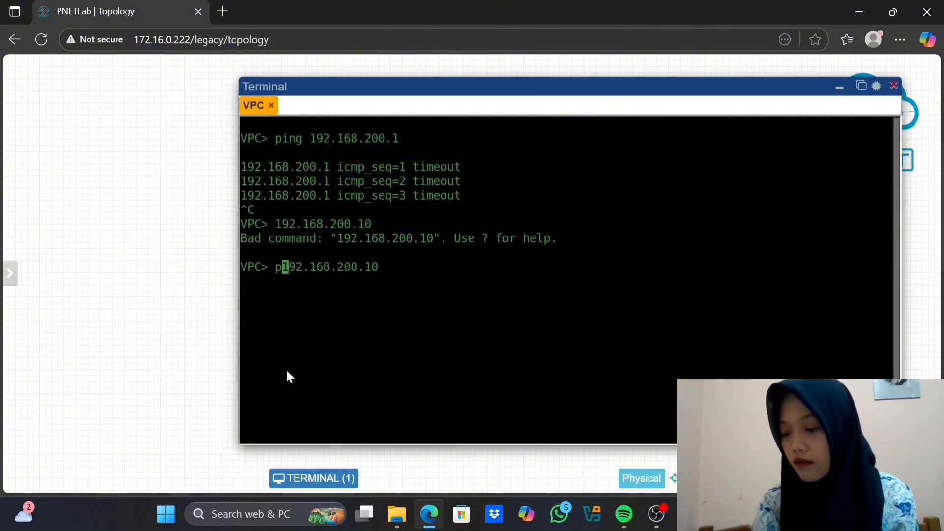
text(g)
key(Return)
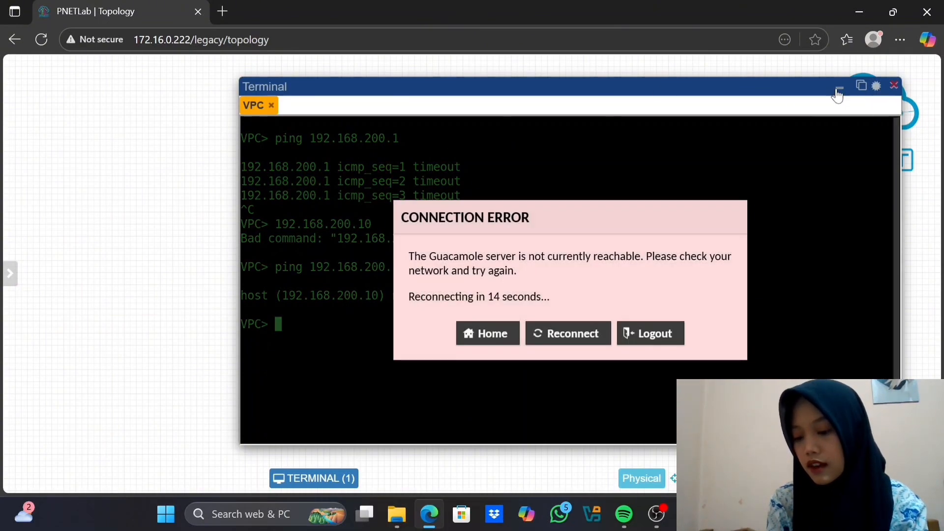
Step: Minimize the VPC terminal, switch to WinBox and start a new firewall filter rule with the chain set to output
click(839, 90)
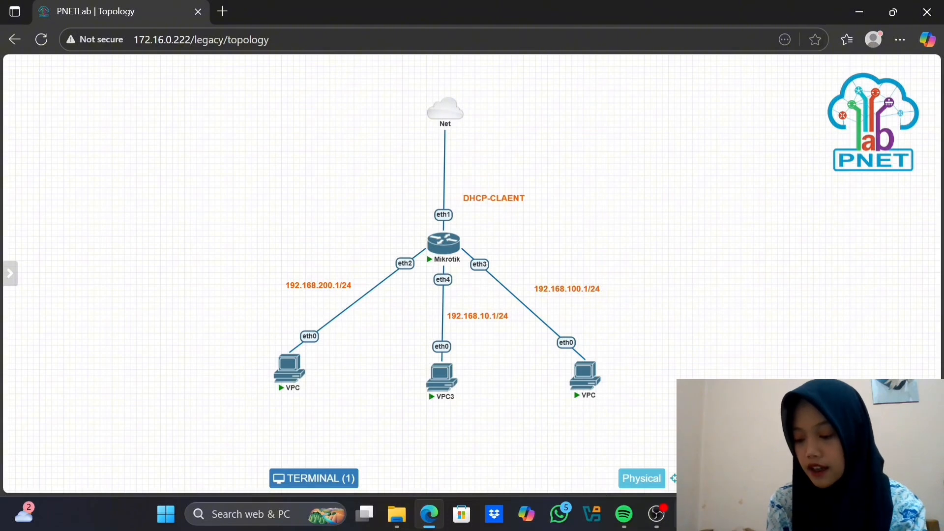
click(659, 514)
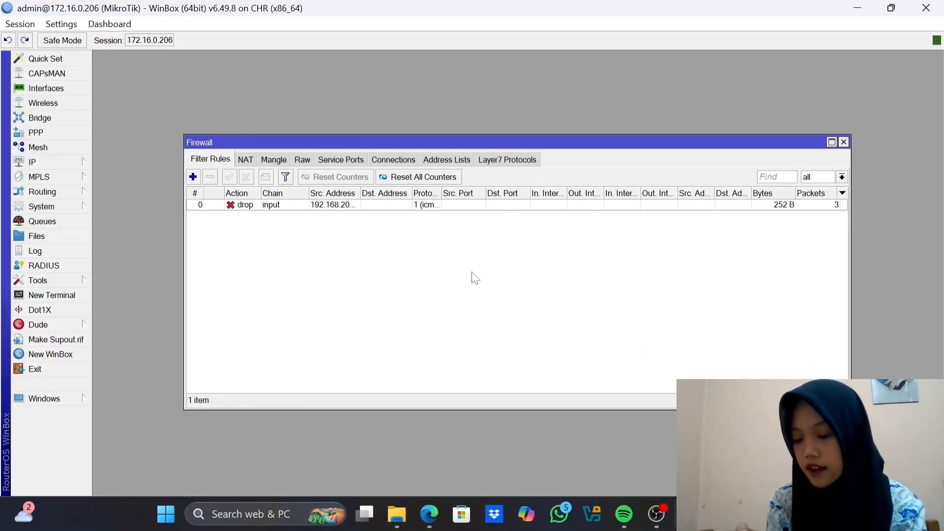
click(193, 177)
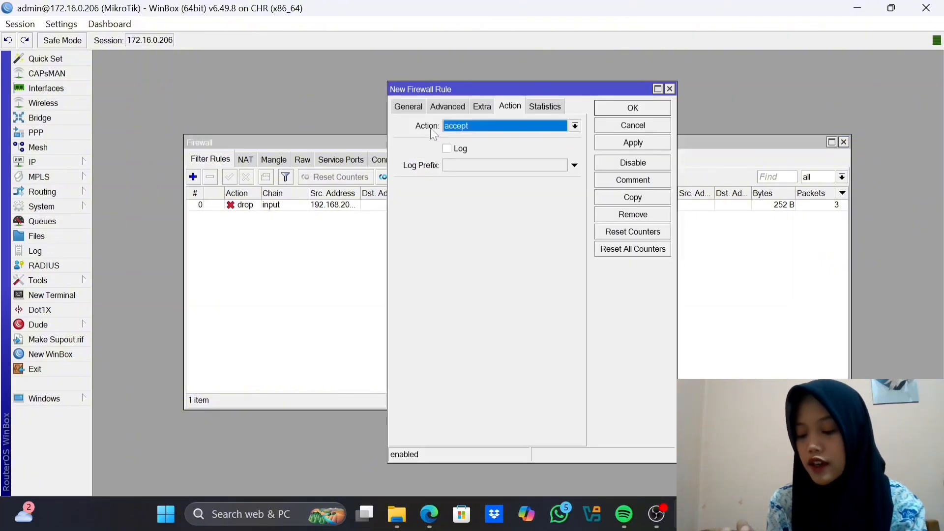
click(412, 107)
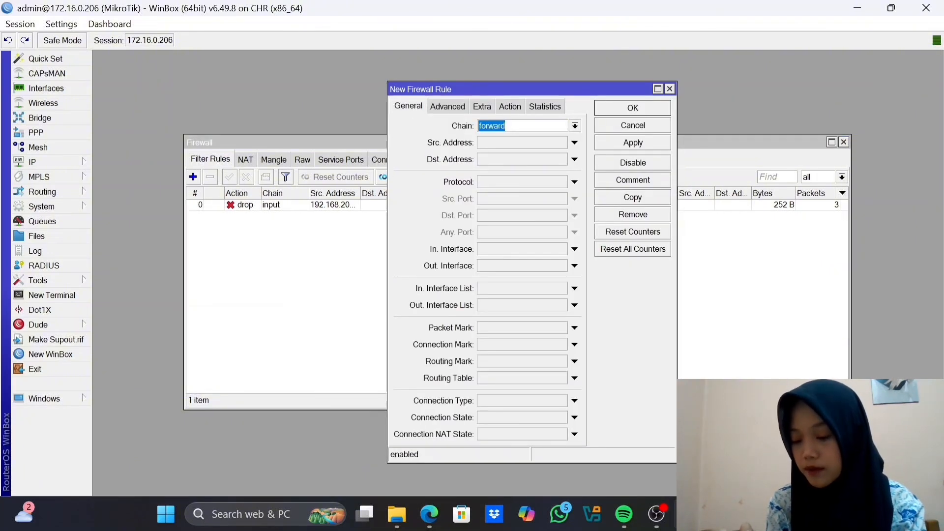
click(574, 128)
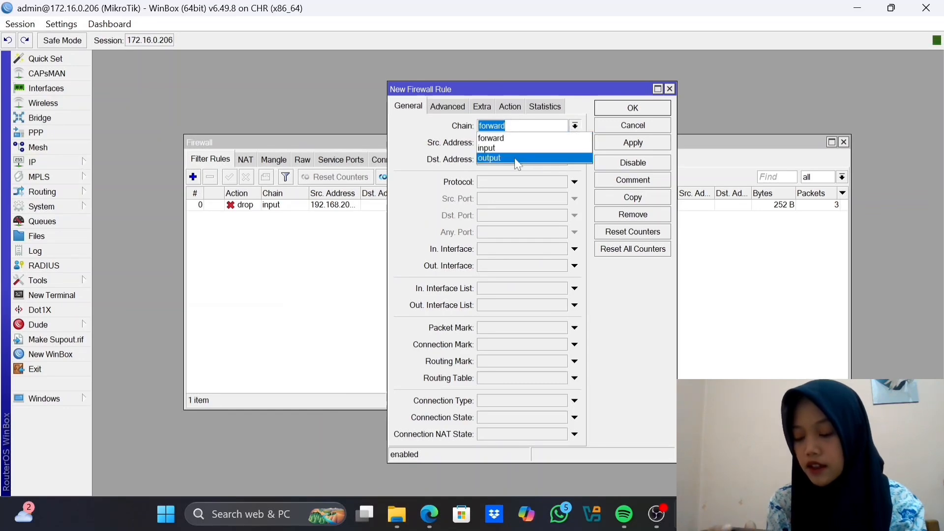
click(514, 159)
Step: Set the new rule's source address to 172.16.0.206
click(515, 141)
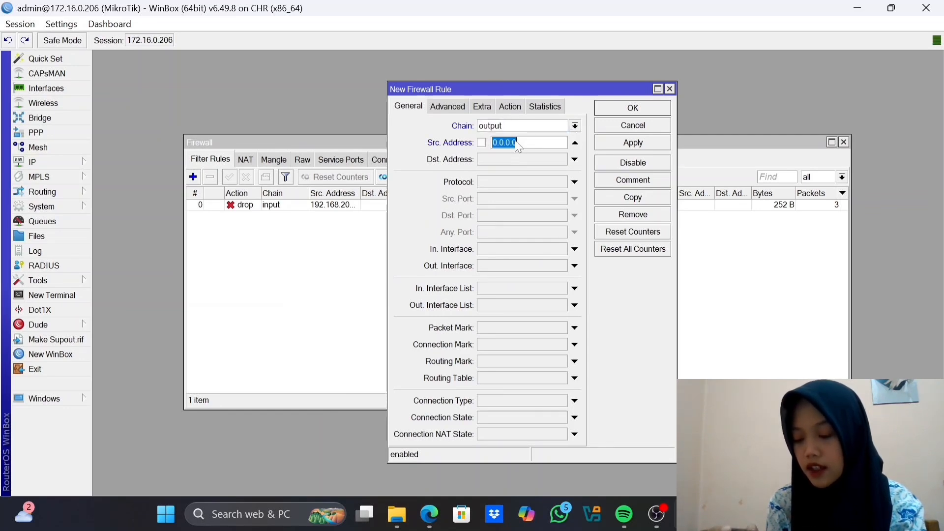
click(515, 142)
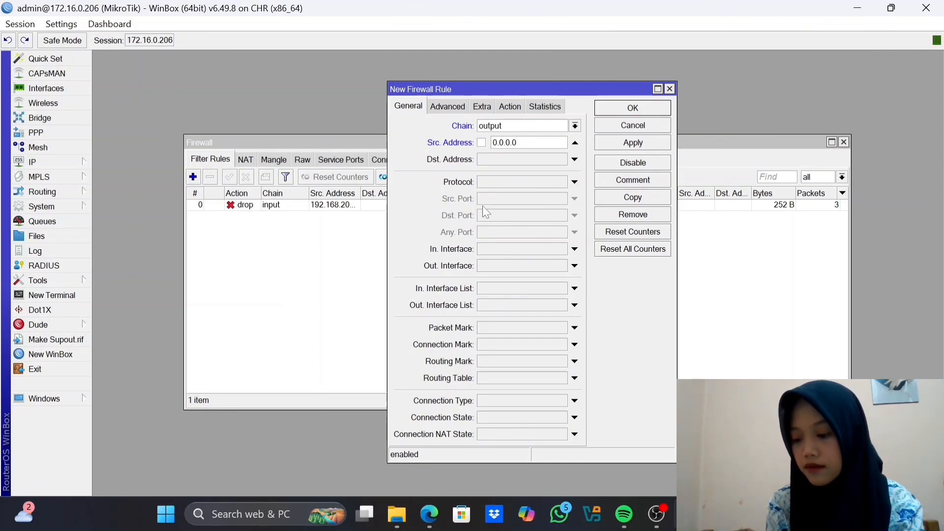
mouse_move(423, 521)
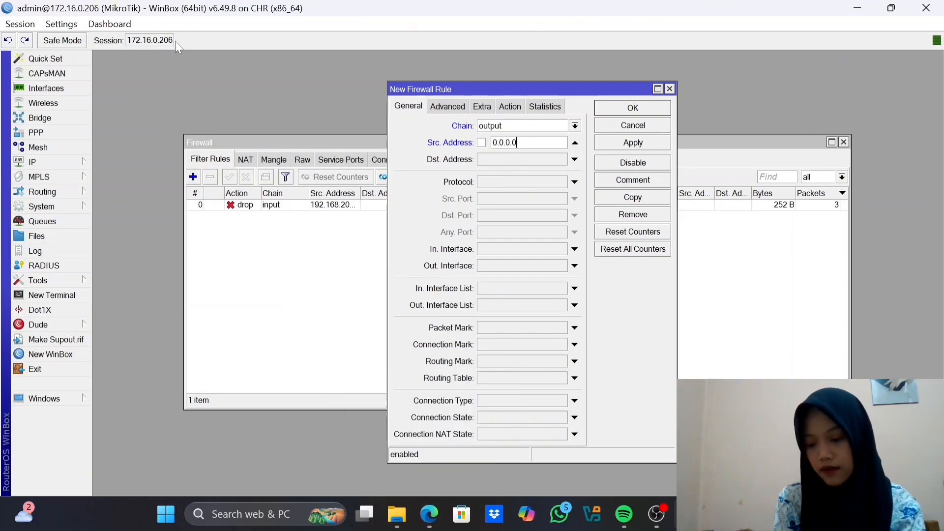
key(BackSpace)
key(BackSpace)
key(BackSpace)
key(BackSpace)
key(BackSpace)
key(BackSpace)
key(BackSpace)
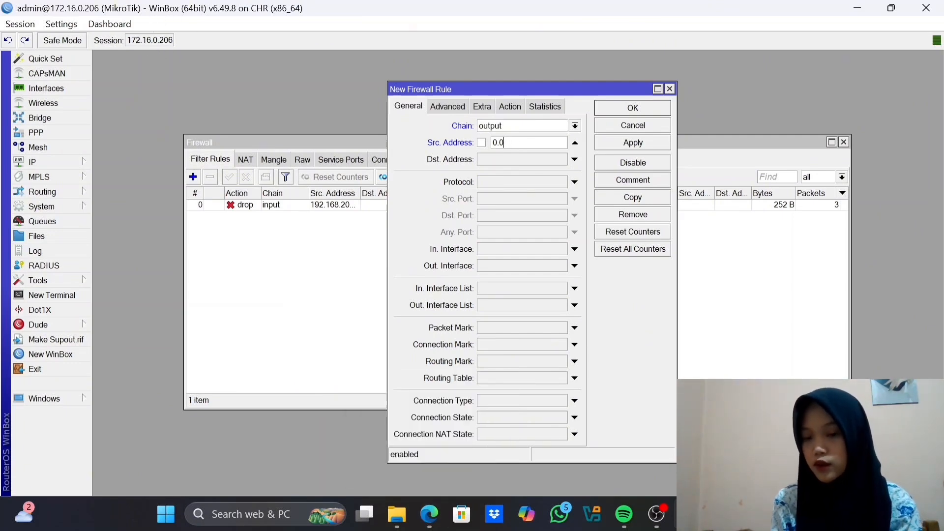
text(17)
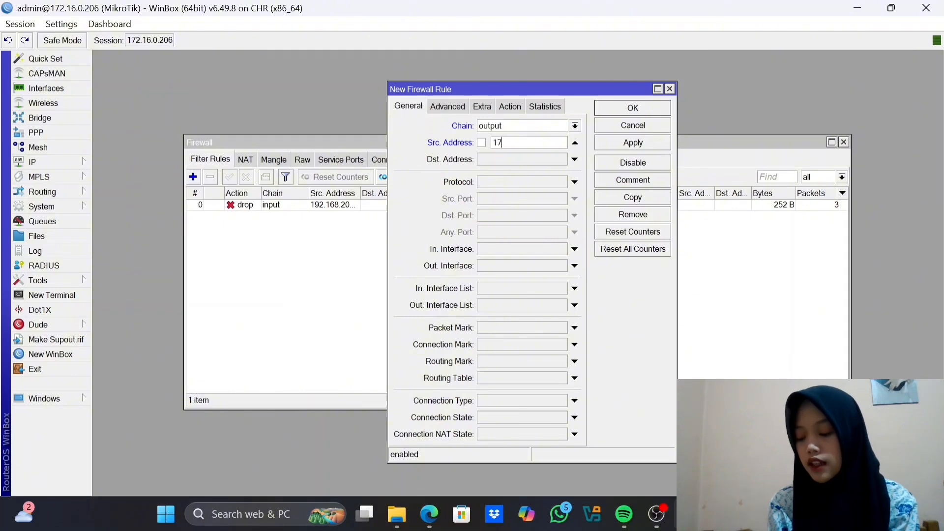
text(2.16.0)
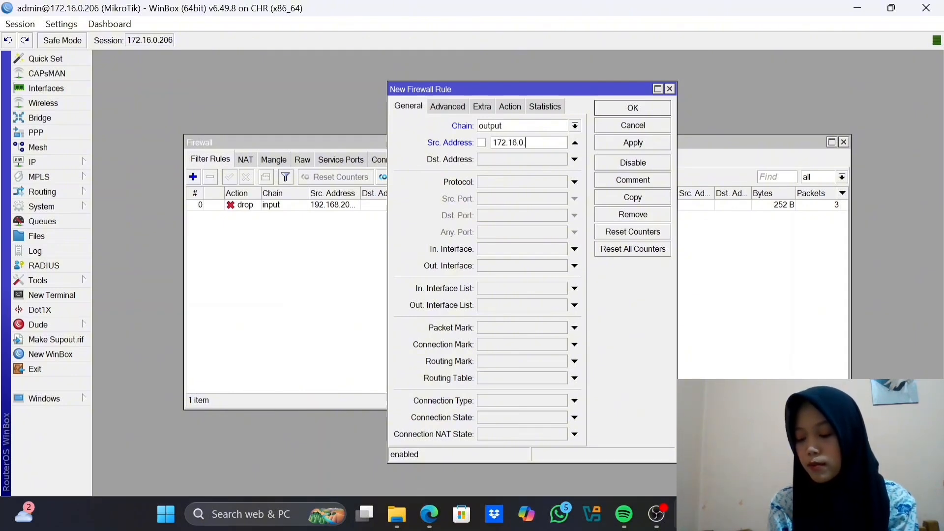
text(.204)
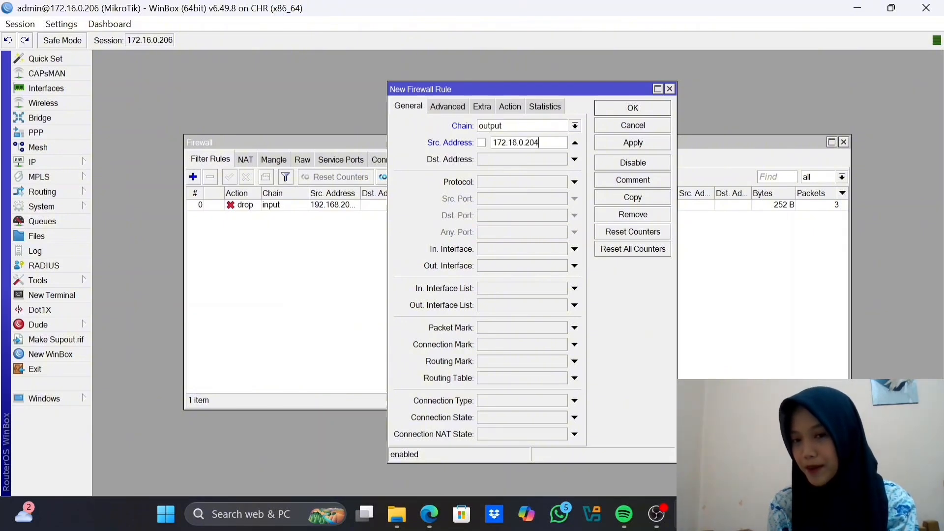
key(BackSpace)
text(6)
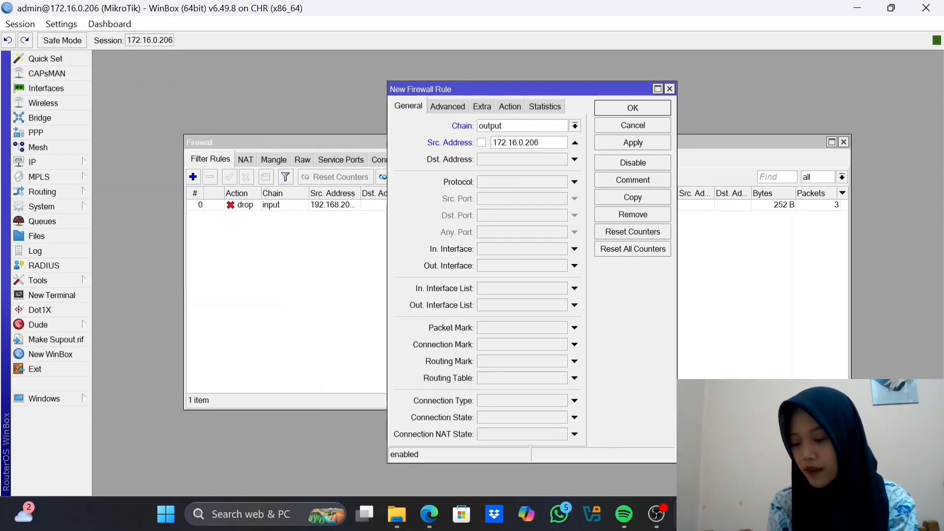
Step: Set the output rule's protocol to icmp
click(521, 182)
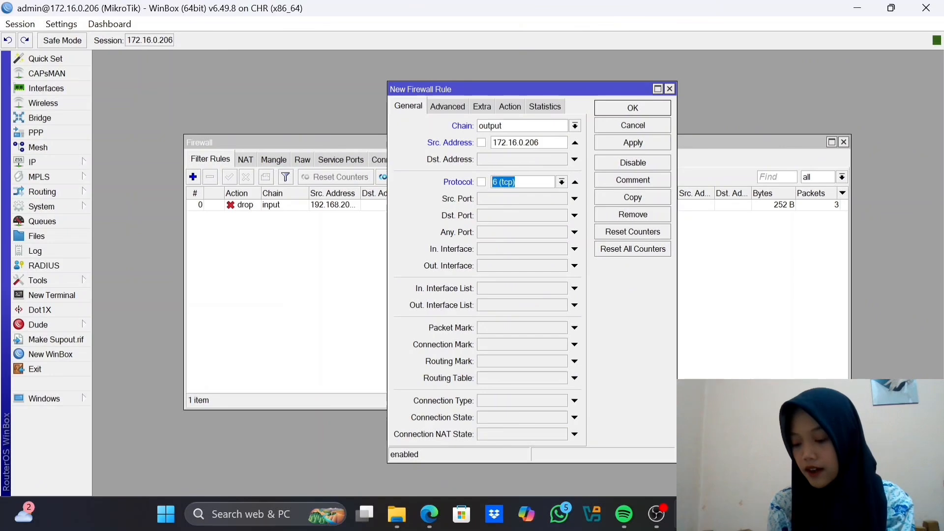
click(561, 183)
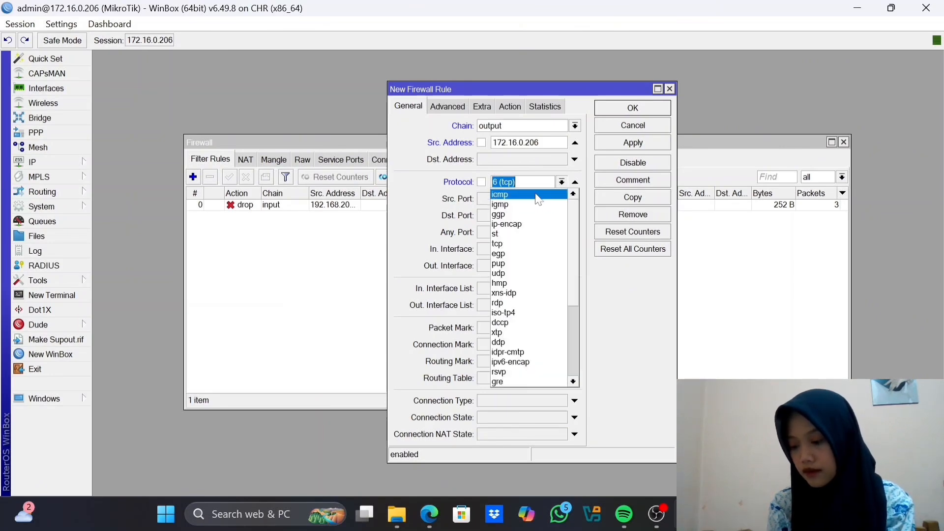
click(536, 195)
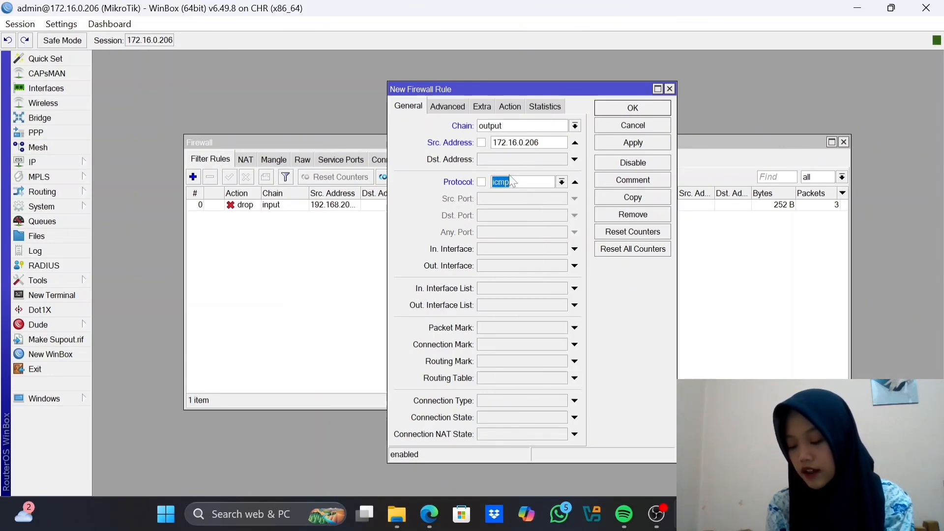
Step: Set the output rule's action to drop, apply it and close the rule
click(517, 107)
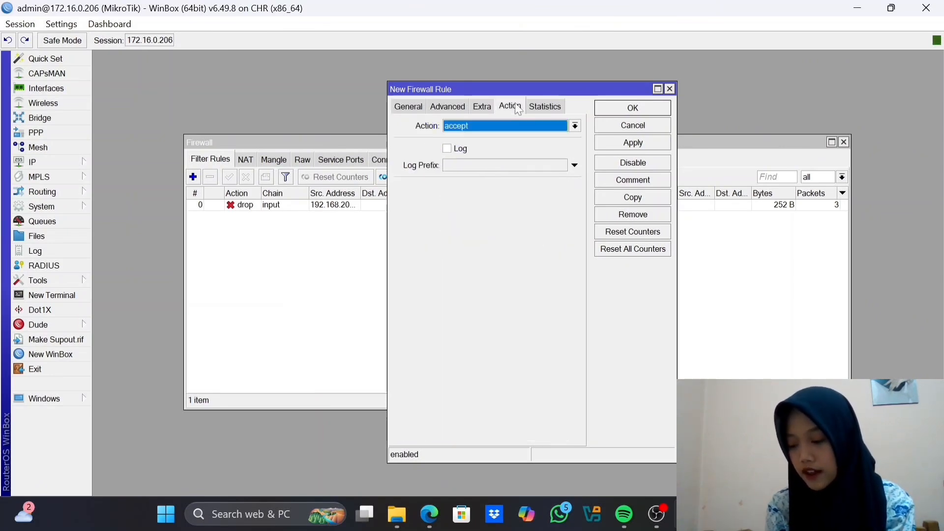
click(507, 128)
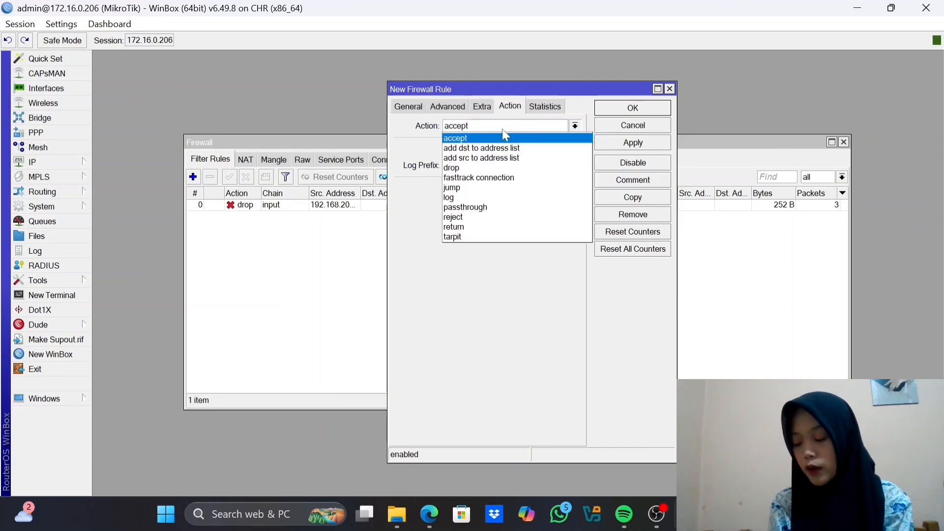
click(484, 167)
click(619, 142)
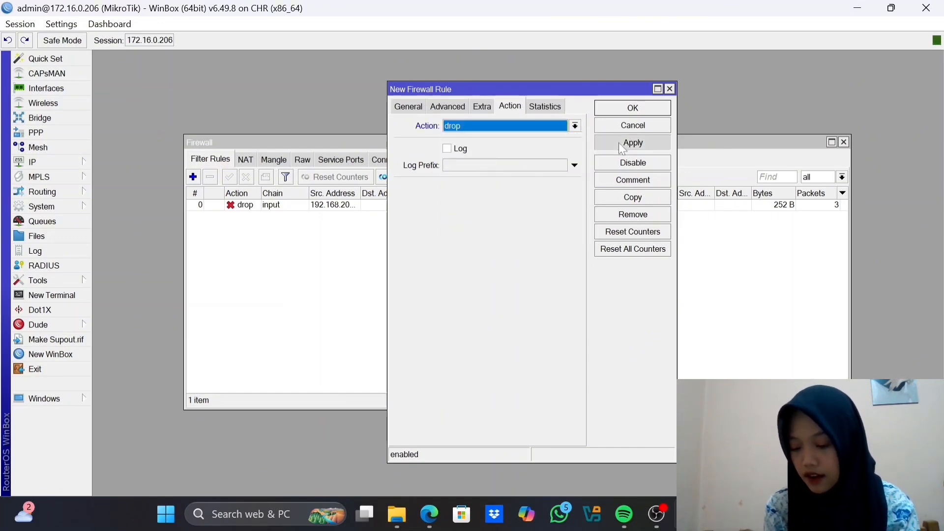
click(633, 107)
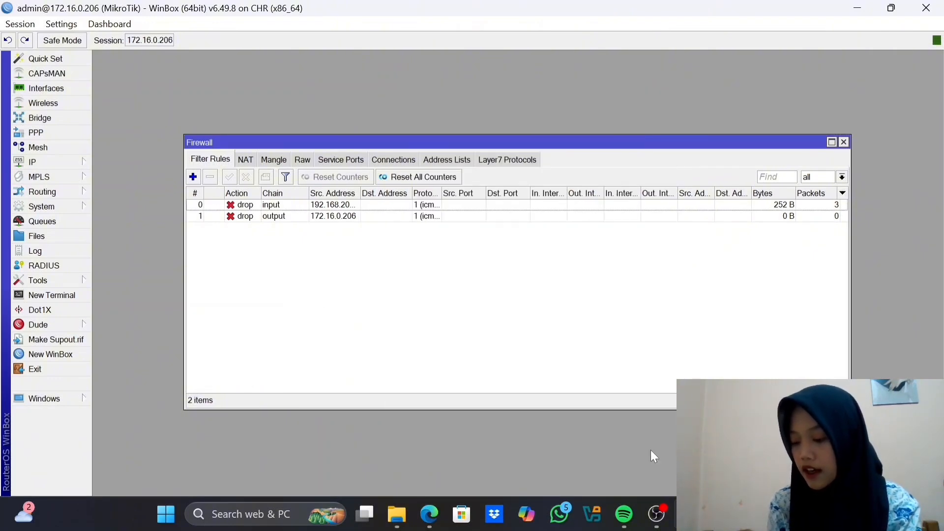
Step: Switch to the PNETLab topology, open the Mikrotik router's terminal and ping 172.16.0.206 from it
click(427, 521)
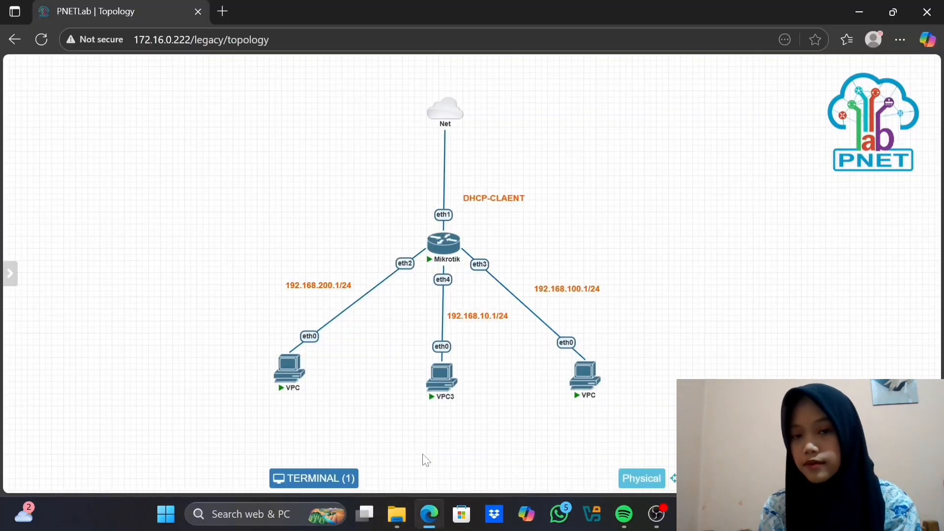
click(445, 248)
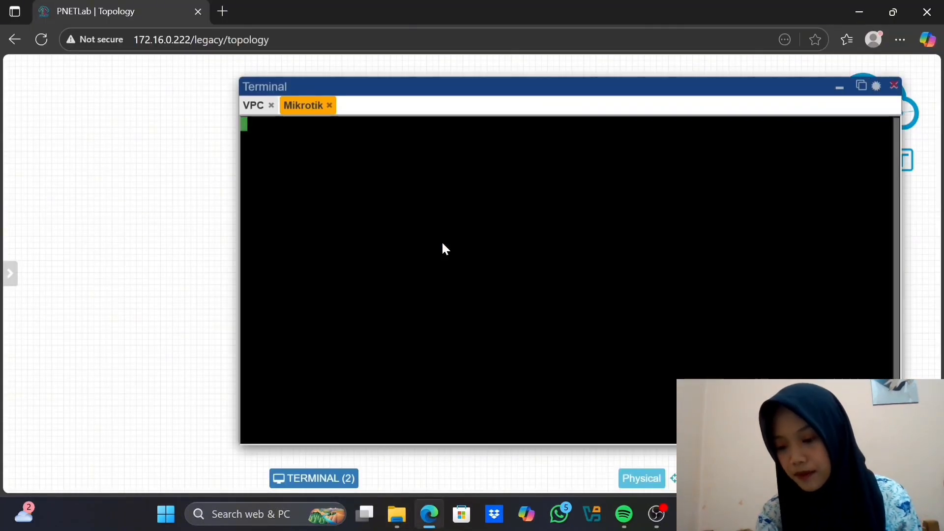
key(Return)
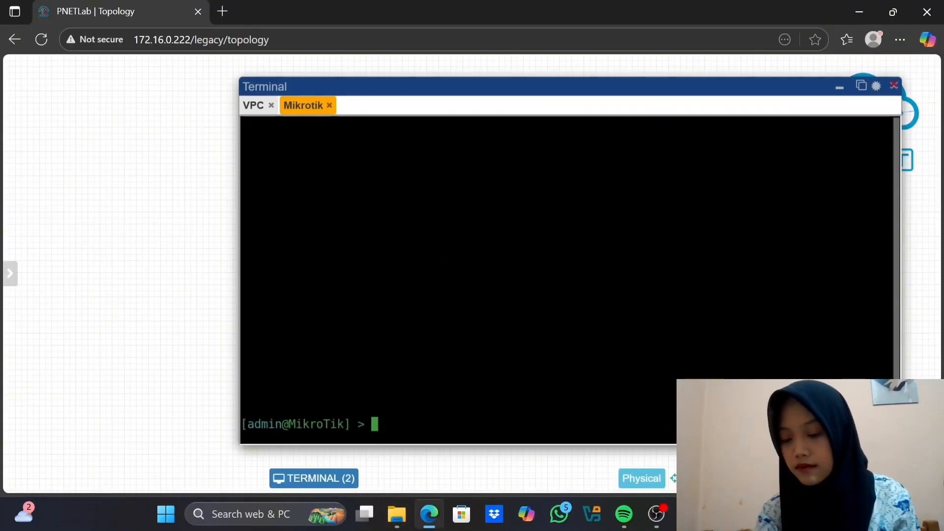
text(ping )
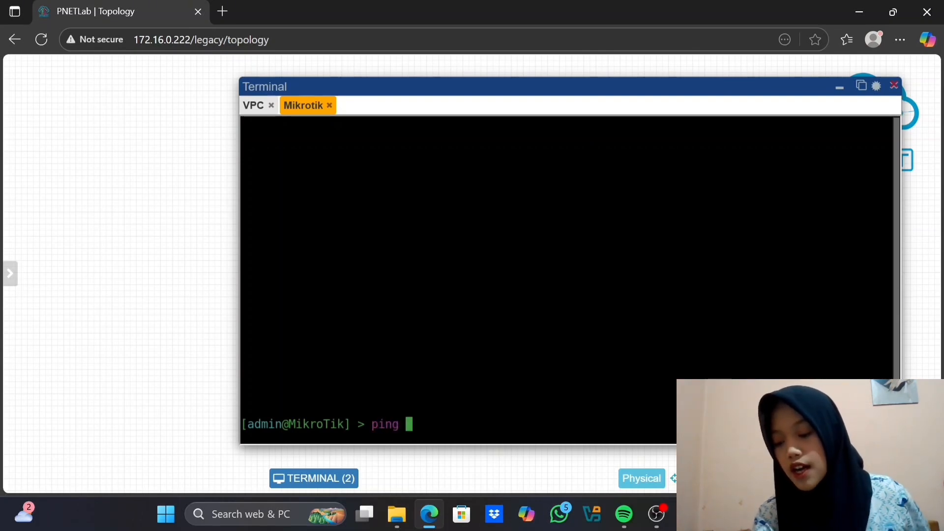
text(172)
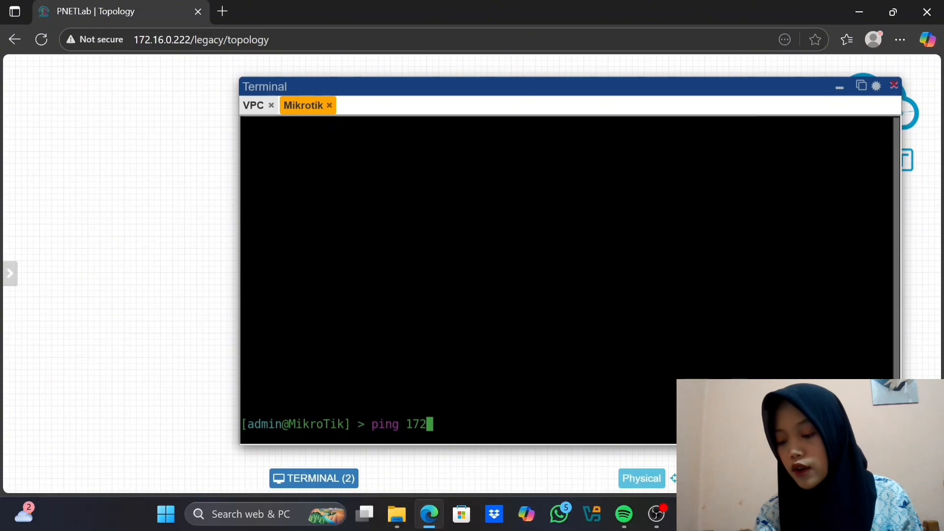
text(.16.0.206)
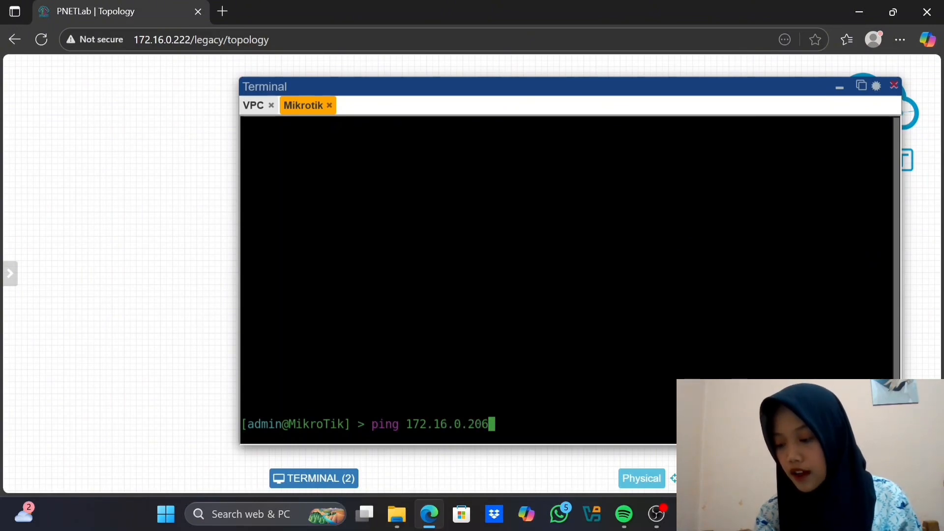
key(Return)
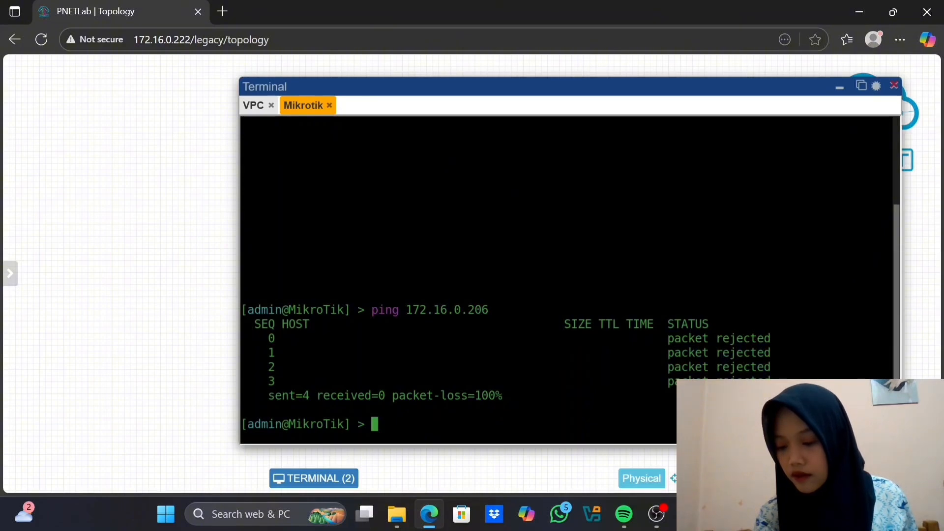
Step: Minimise the terminal, switch to WinBox and start a new firewall filter rule on the forward chain
click(840, 88)
click(689, 514)
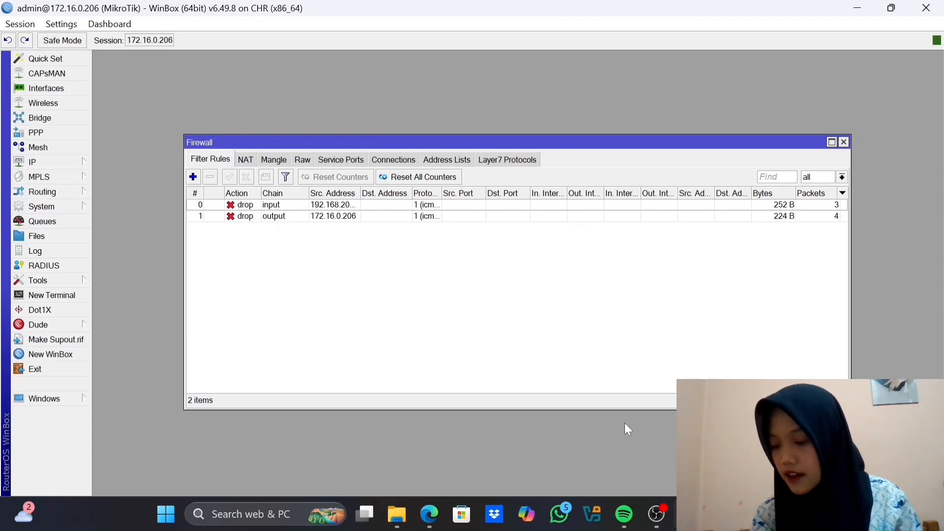
click(193, 176)
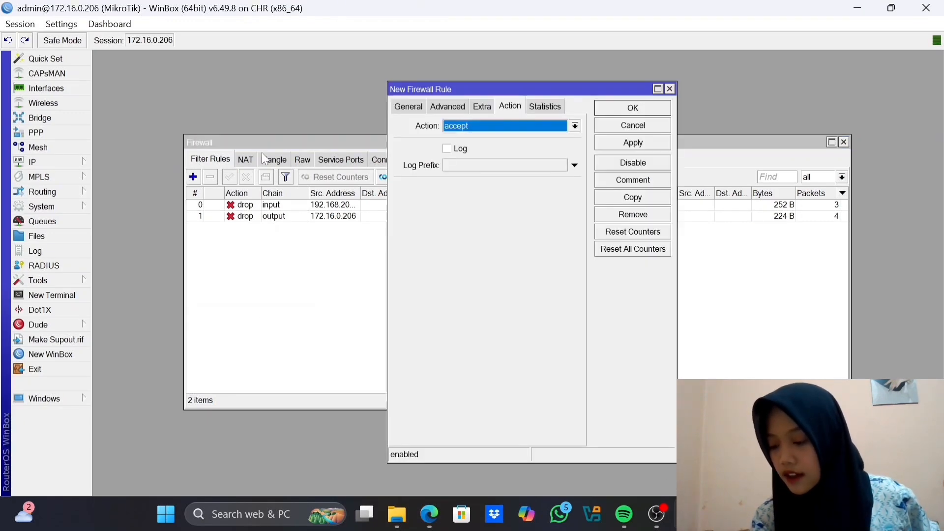
click(403, 107)
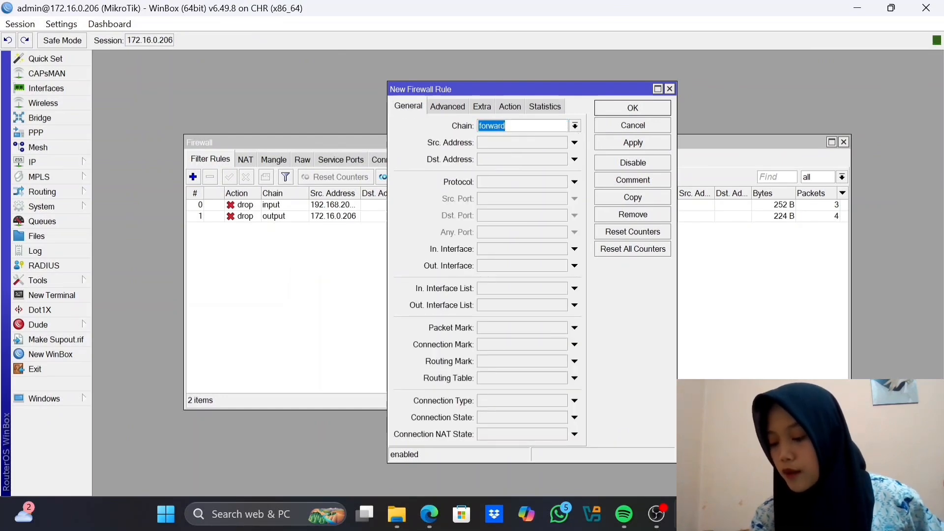
click(522, 125)
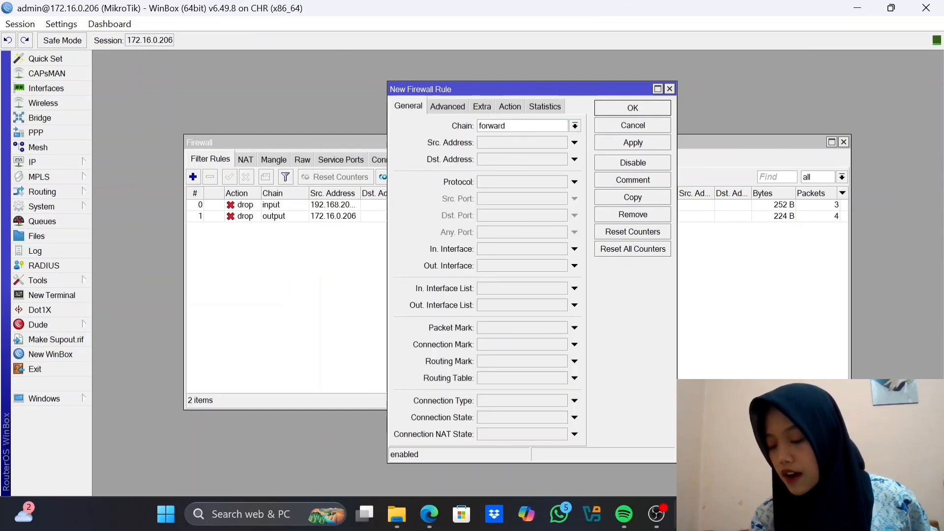
Step: Check VPC3's network in the PNETLab topology, and in WinBox set the forward rule's source address to 192.168.10.0/24
click(536, 140)
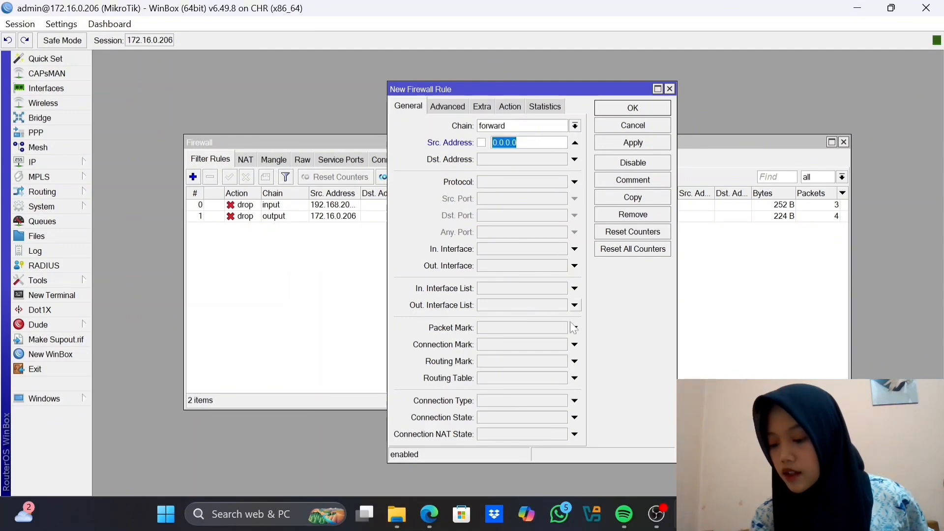
click(434, 524)
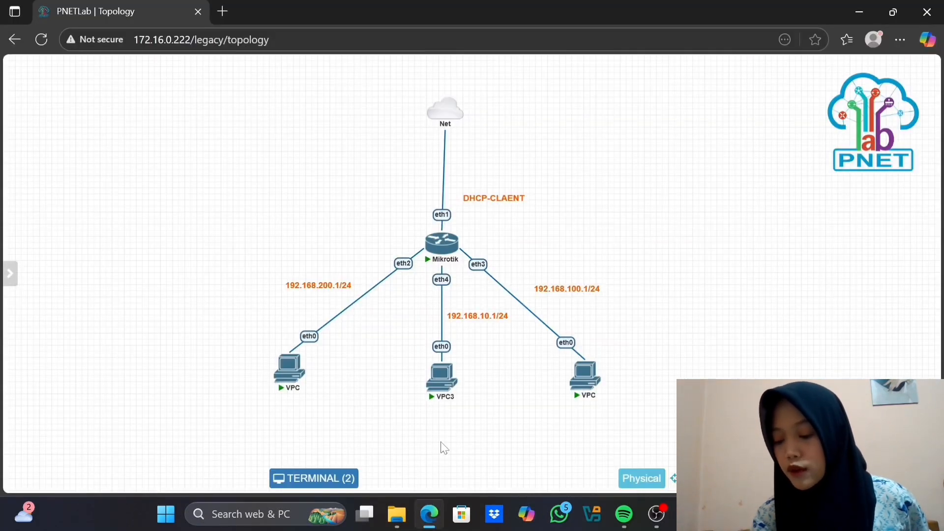
click(451, 315)
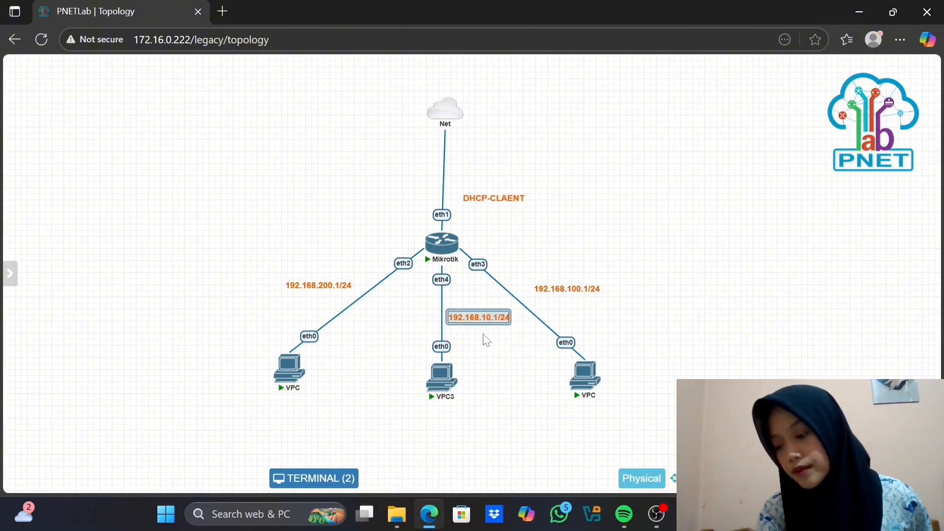
mouse_move(689, 514)
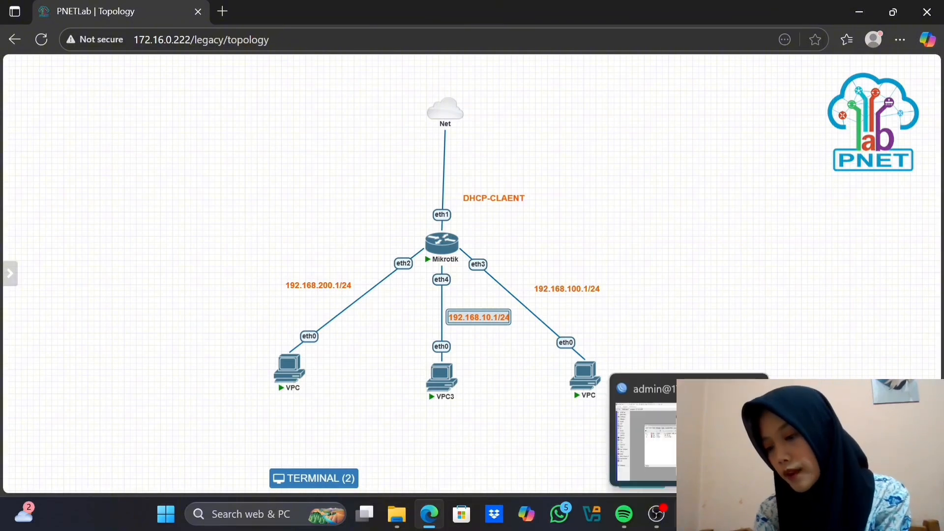
click(671, 501)
click(529, 143)
key(BackSpace)
key(BackSpace)
key(BackSpace)
key(BackSpace)
key(BackSpace)
key(BackSpace)
key(BackSpace)
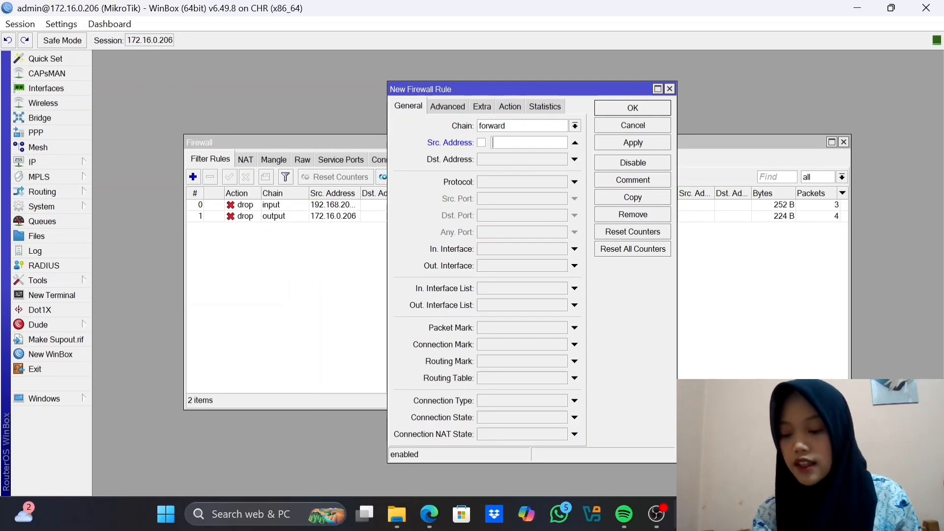
text(192)
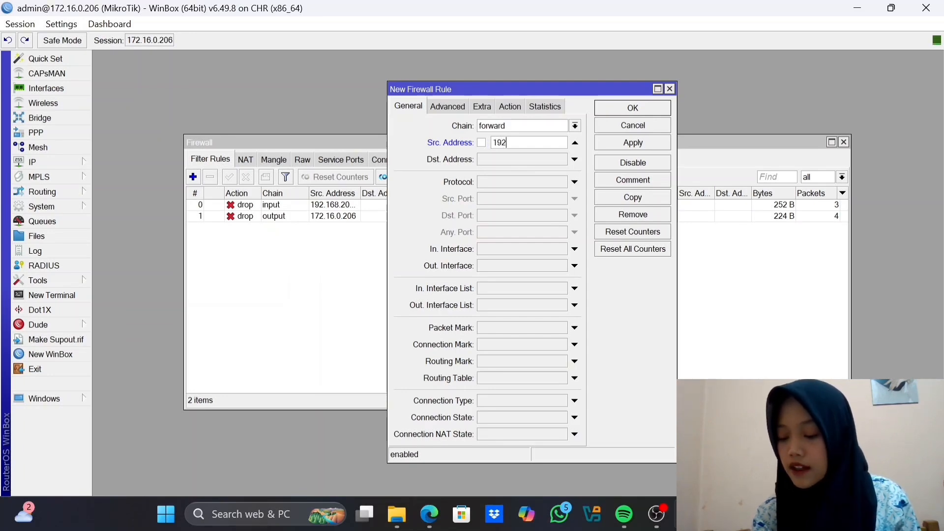
text(.16)
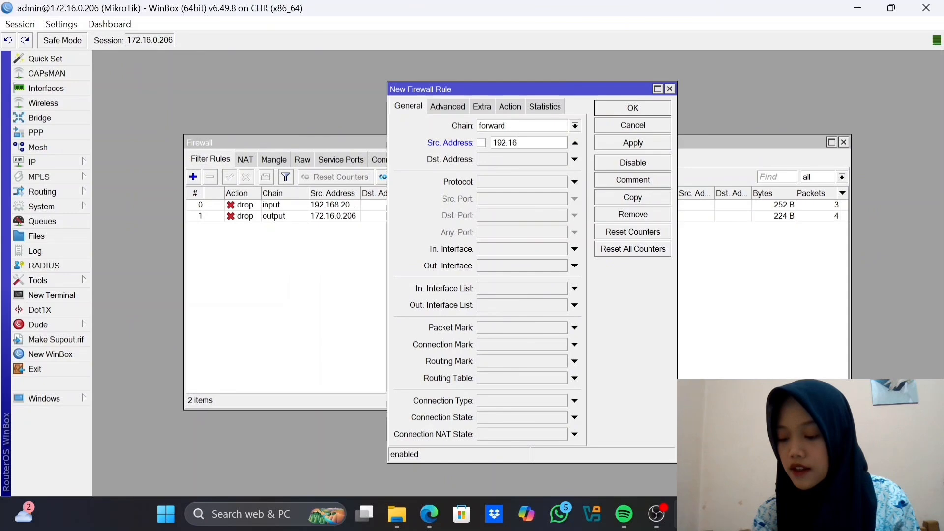
text(8.10.0/)
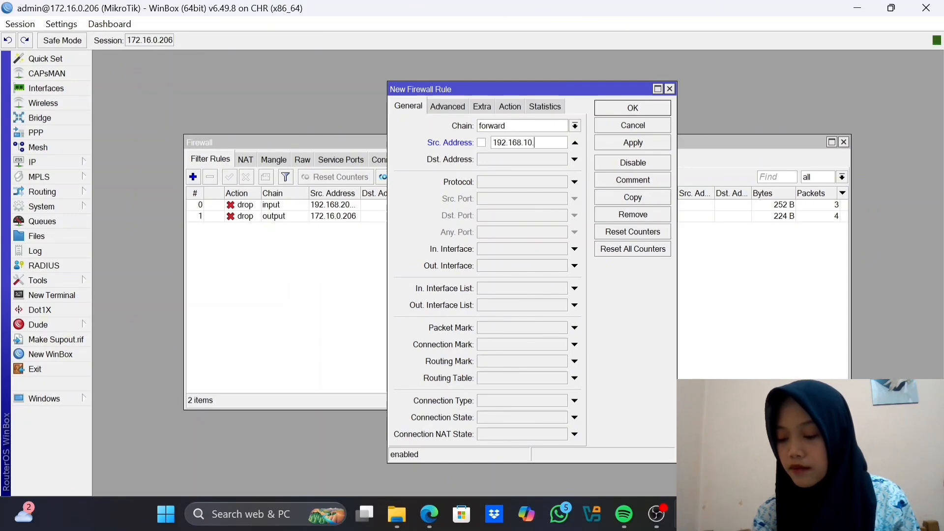
text(24)
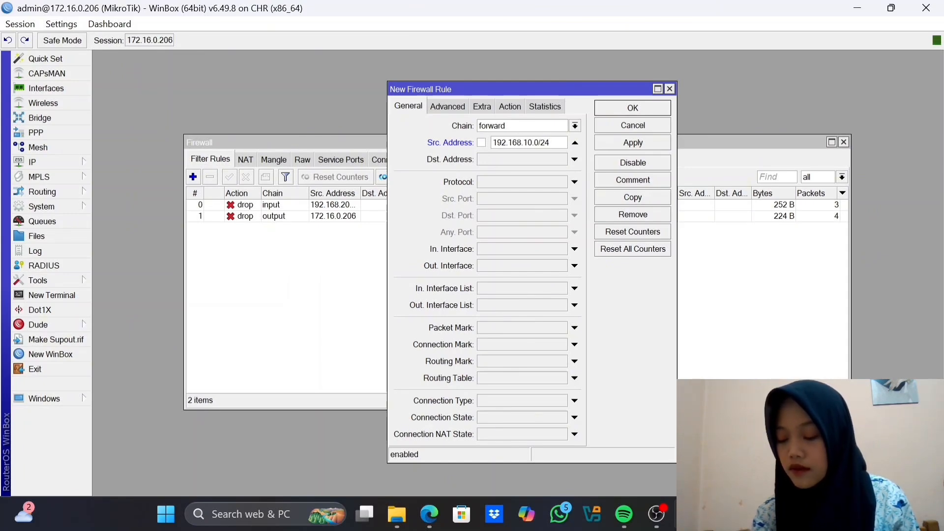
Step: Set the forward rule's destination address to 8.8.8.8 and its protocol to icmp
click(527, 160)
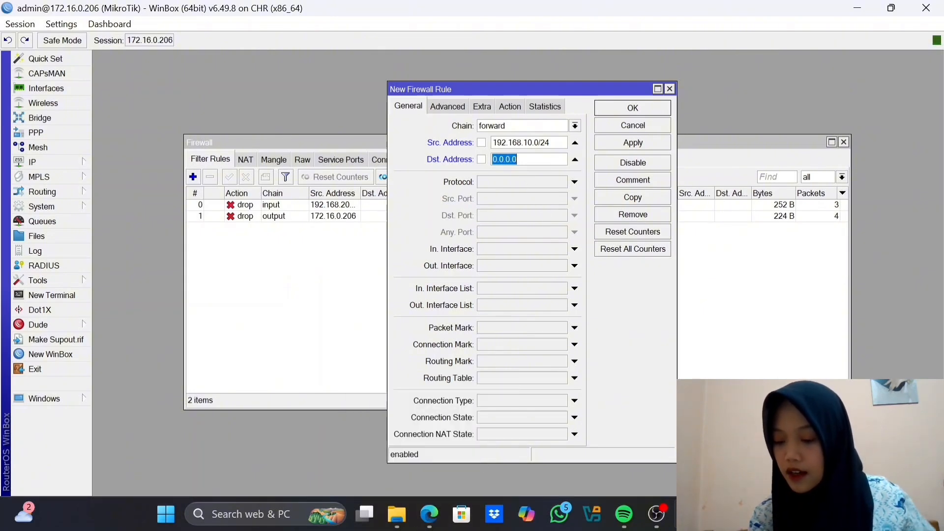
key(BackSpace)
text(8.8.8.8)
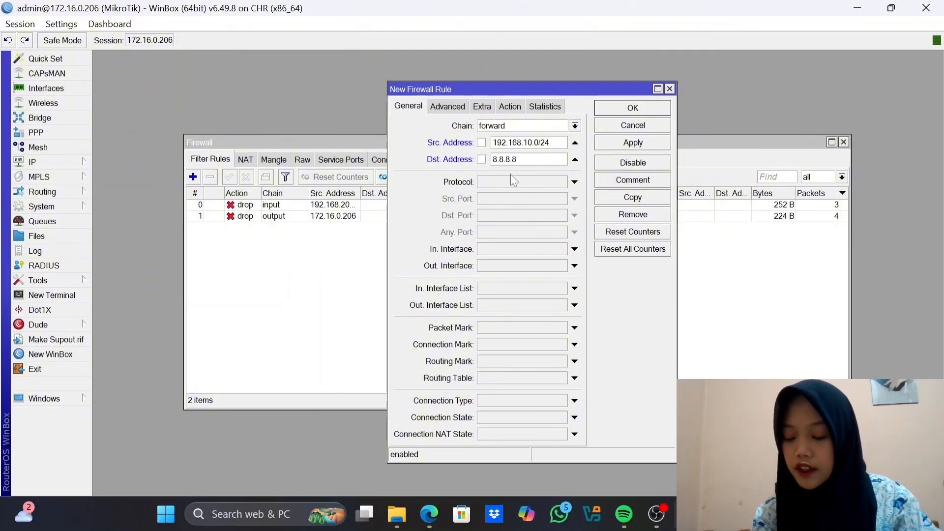
click(574, 182)
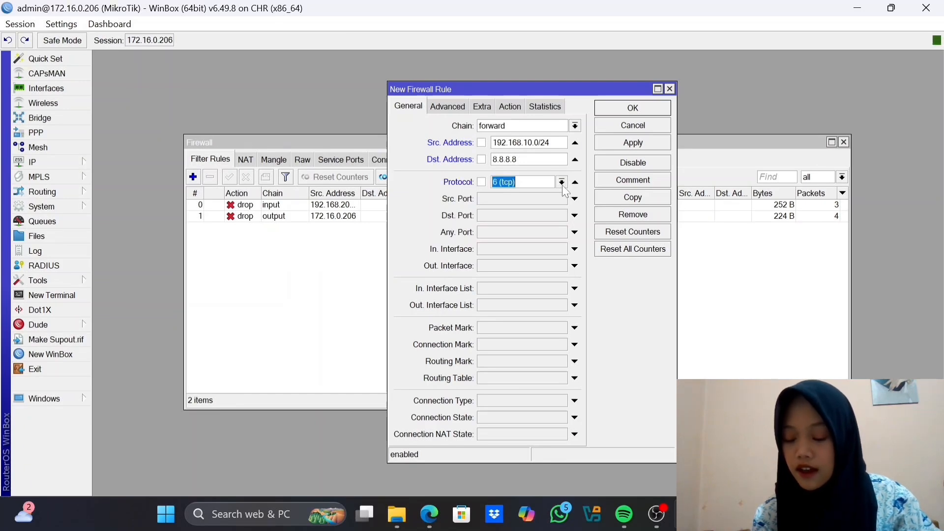
click(561, 182)
click(530, 195)
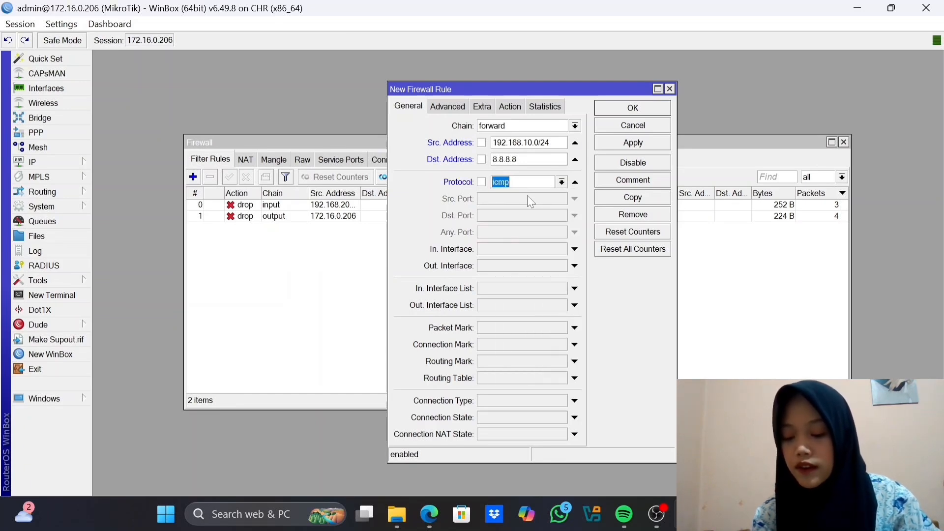
Step: Set the forward rule's action to drop, apply it and close the rule
click(515, 109)
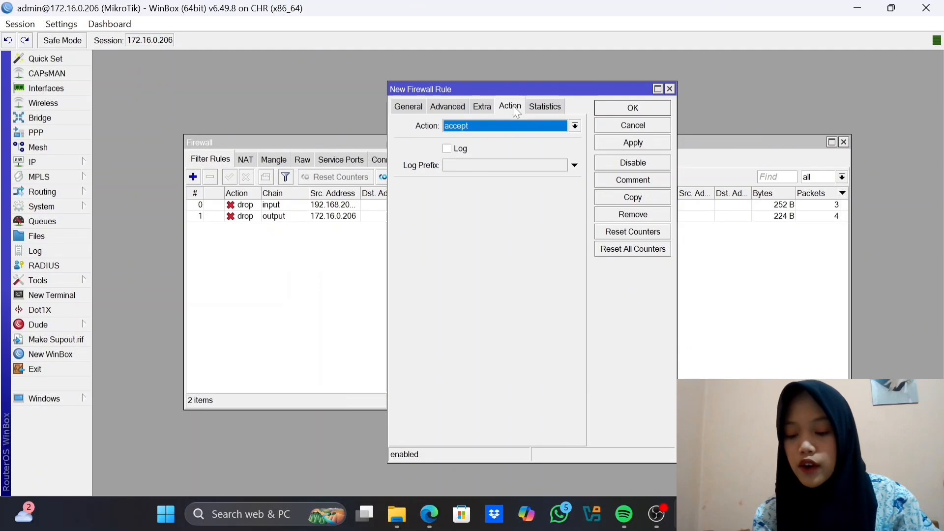
click(510, 127)
click(453, 171)
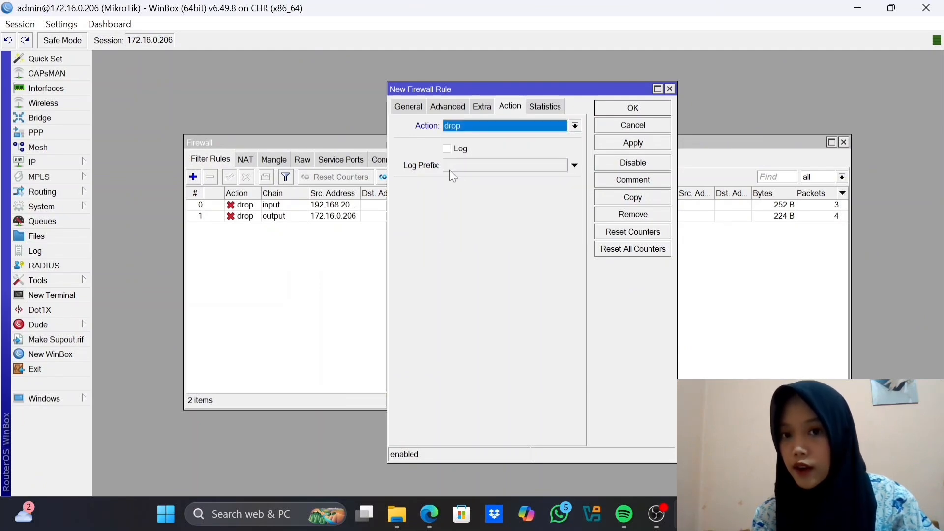
click(611, 143)
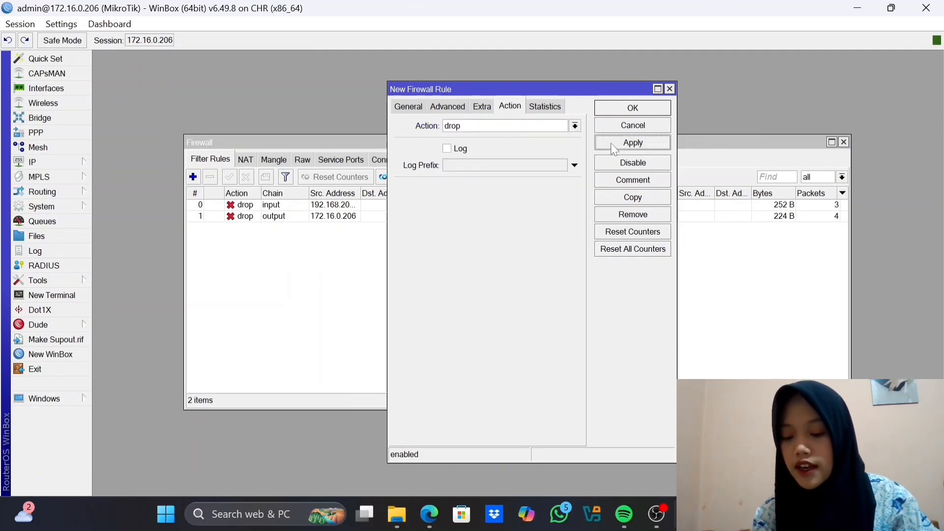
click(642, 109)
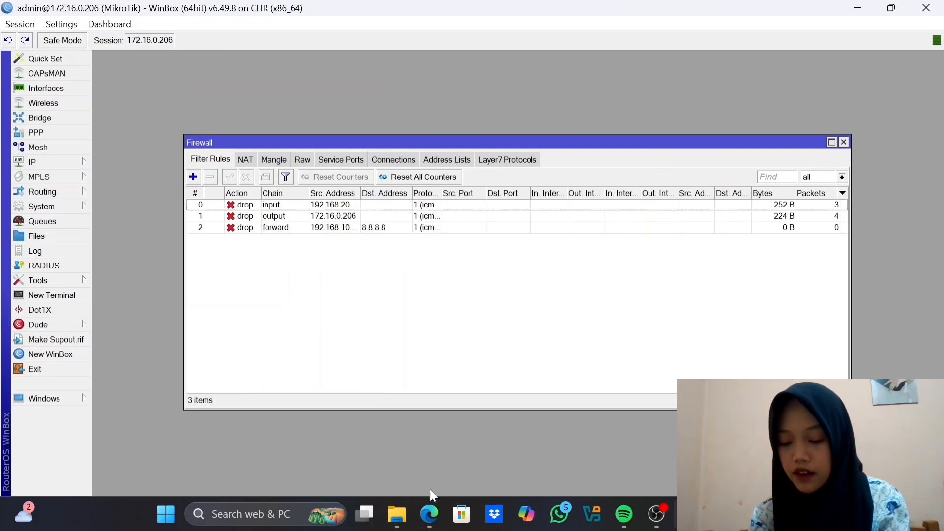
Step: Switch to the PNETLab topology, open VPC3's terminal, ping 8.8.8.8 from it and stop the ping
click(428, 516)
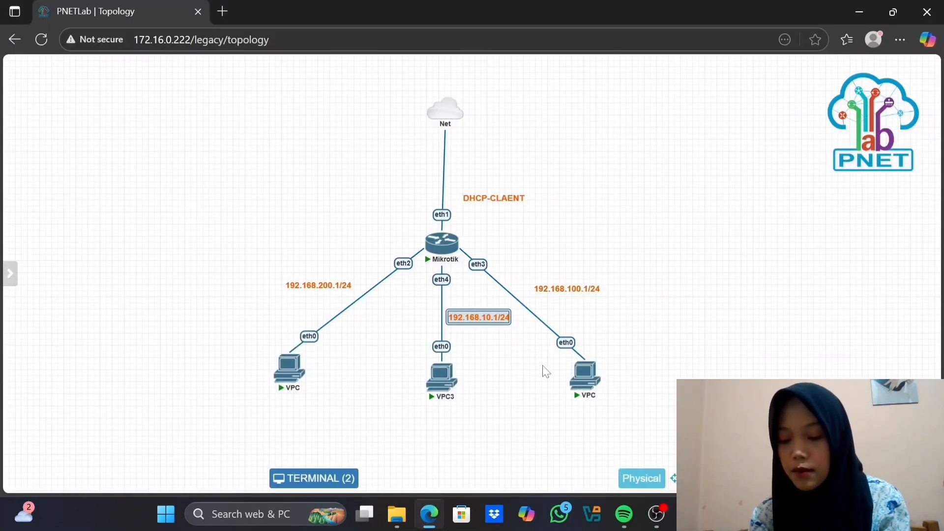
click(440, 380)
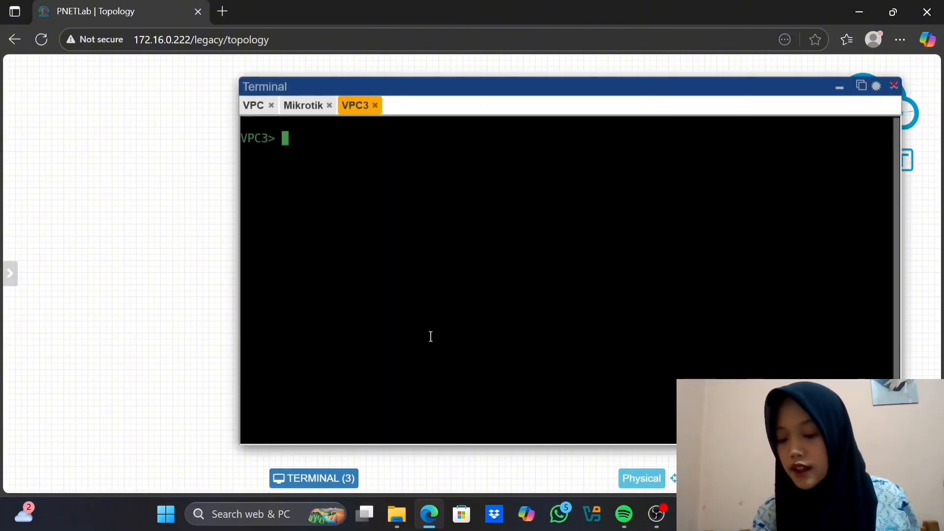
text(ping )
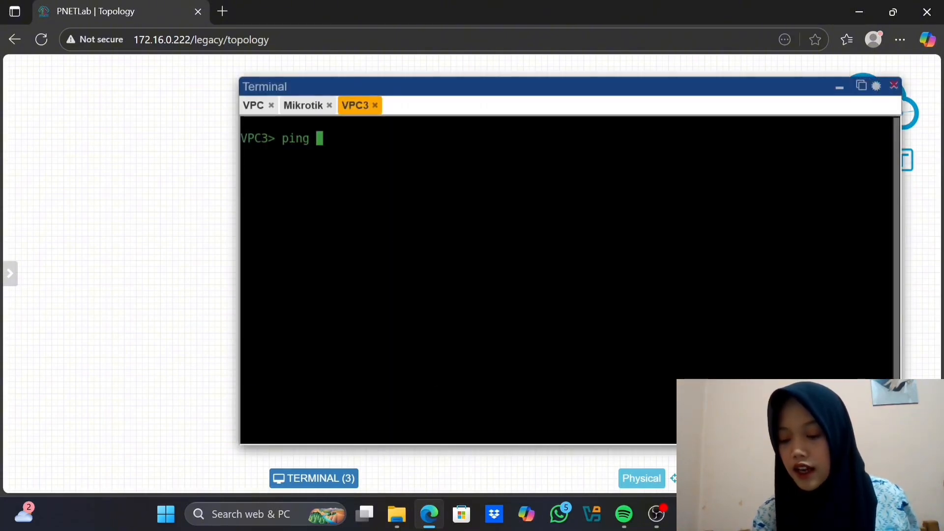
text(8.)
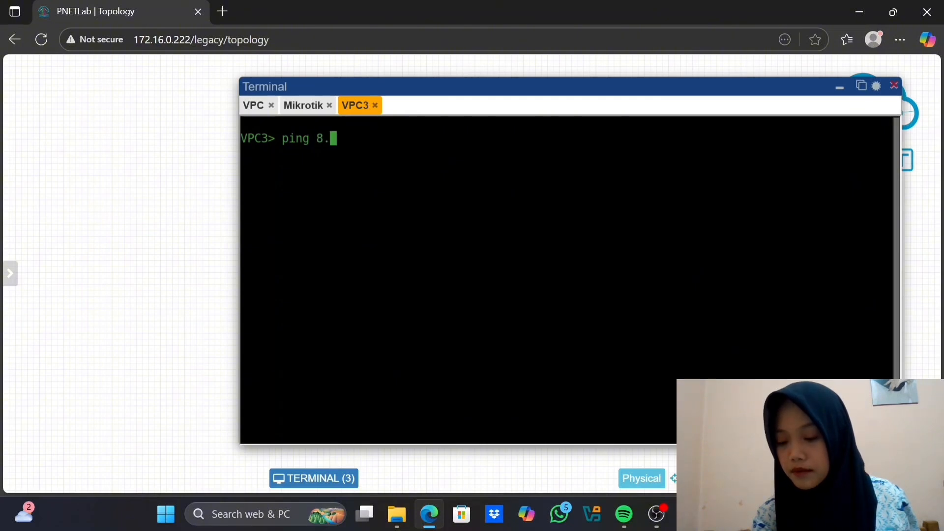
text(8.8.8)
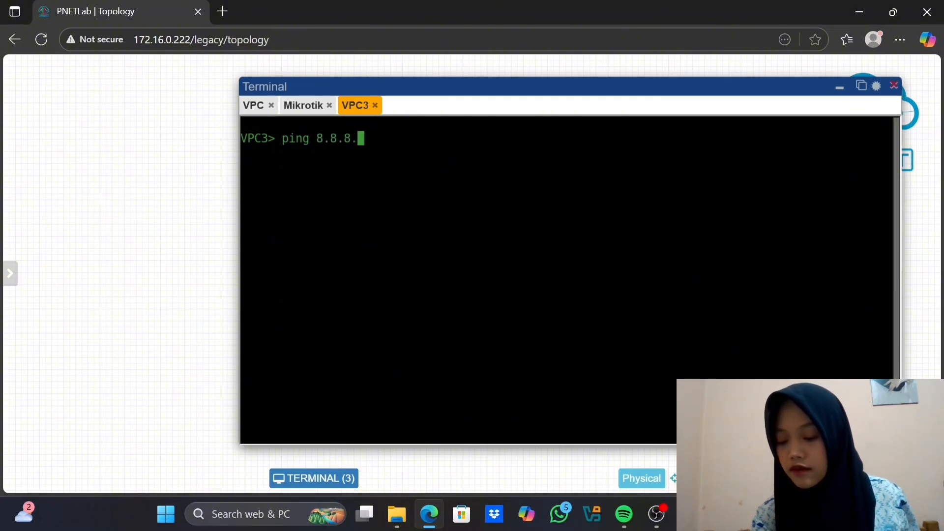
key(Return)
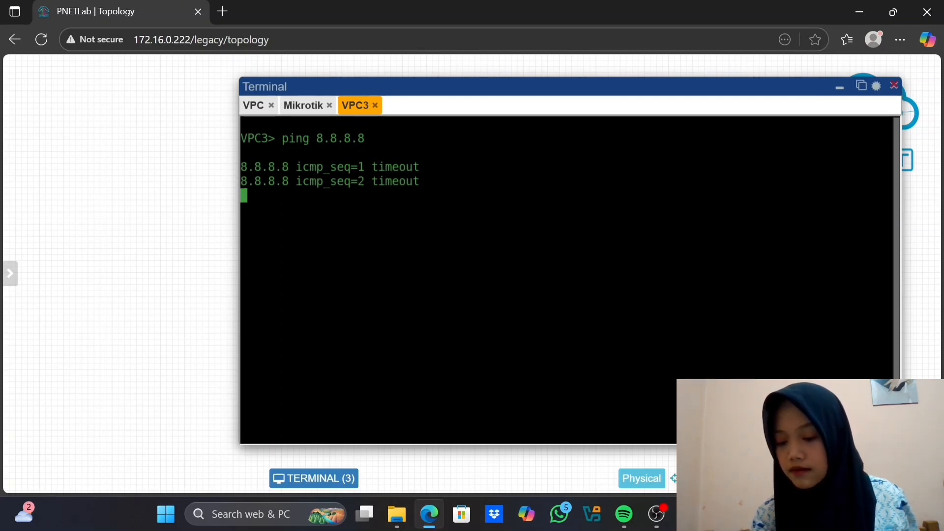
key(ctrl+c)
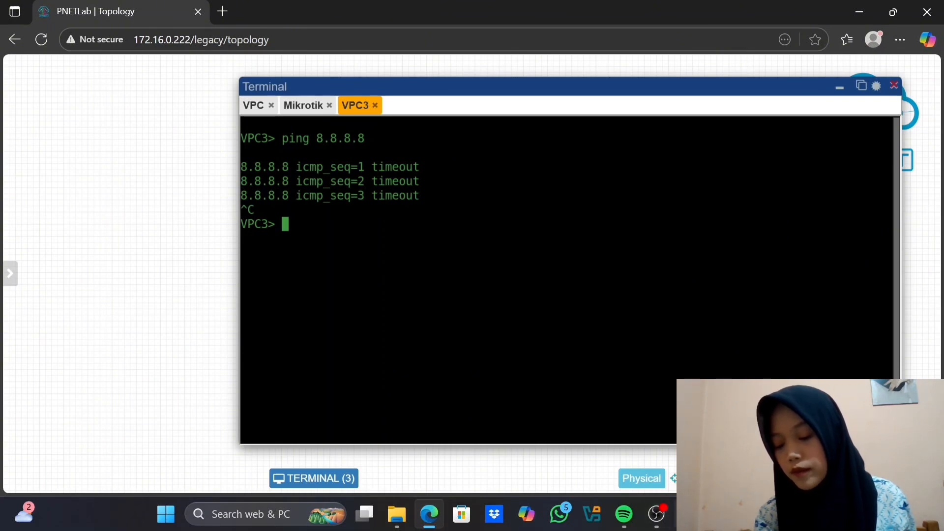
Step: Switch to WinBox and disable the forward drop rule for destination 8.8.8.8
click(657, 514)
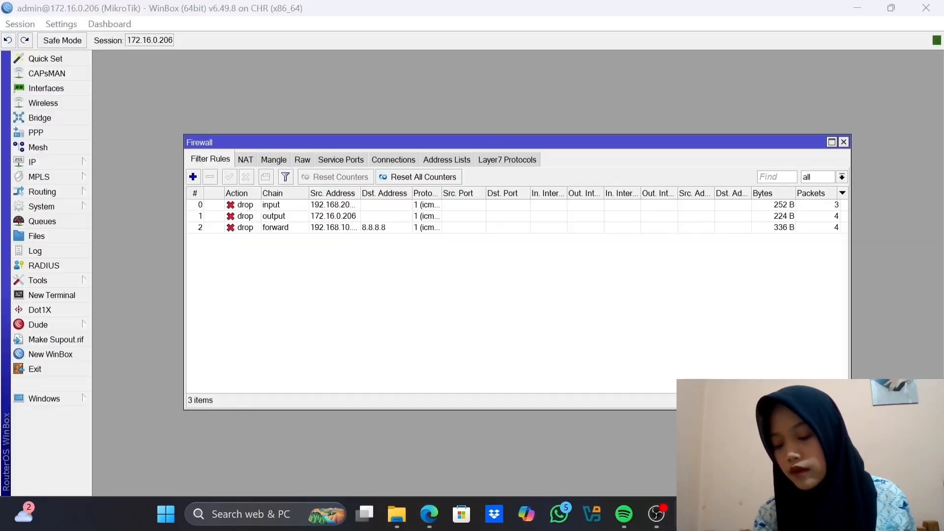
click(252, 230)
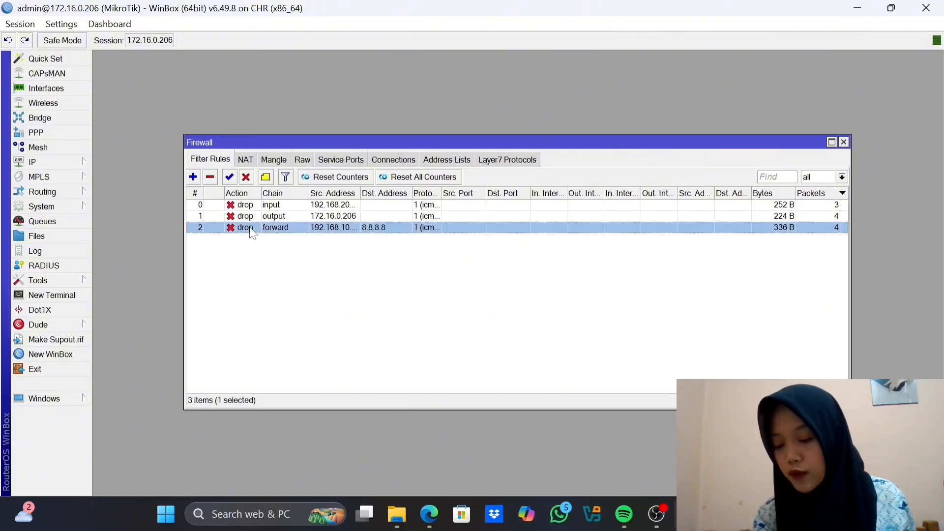
click(246, 178)
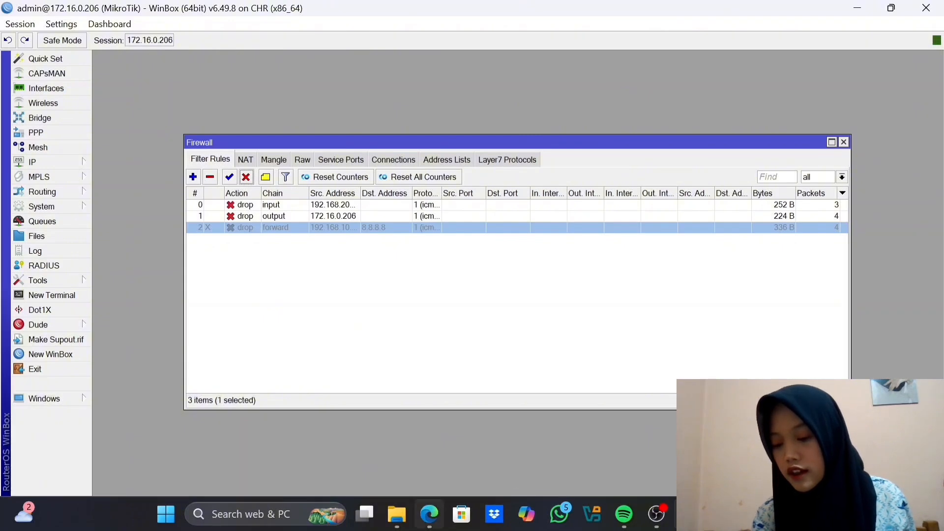
Step: Return to VPC3's terminal in PNETLab, ping 8.8.8.8 again with the forward rule disabled, and stop the ping
click(432, 514)
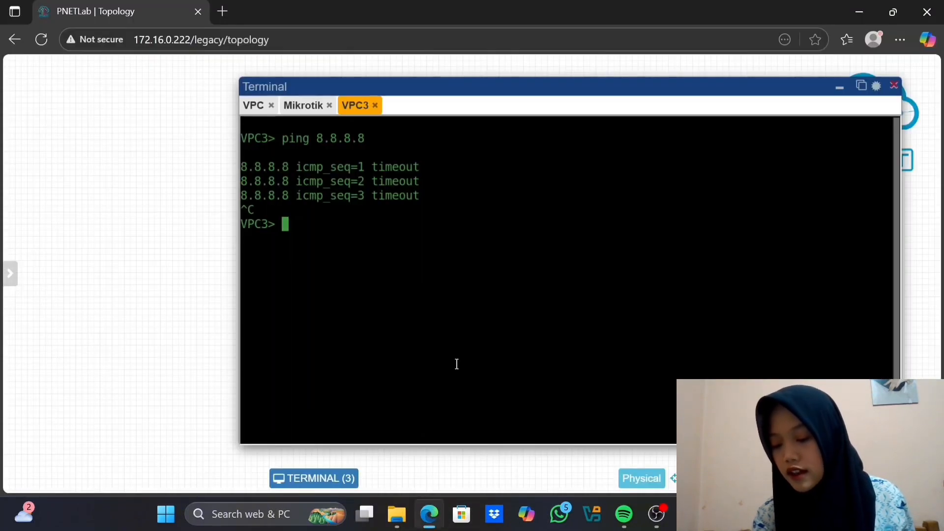
text(ping )
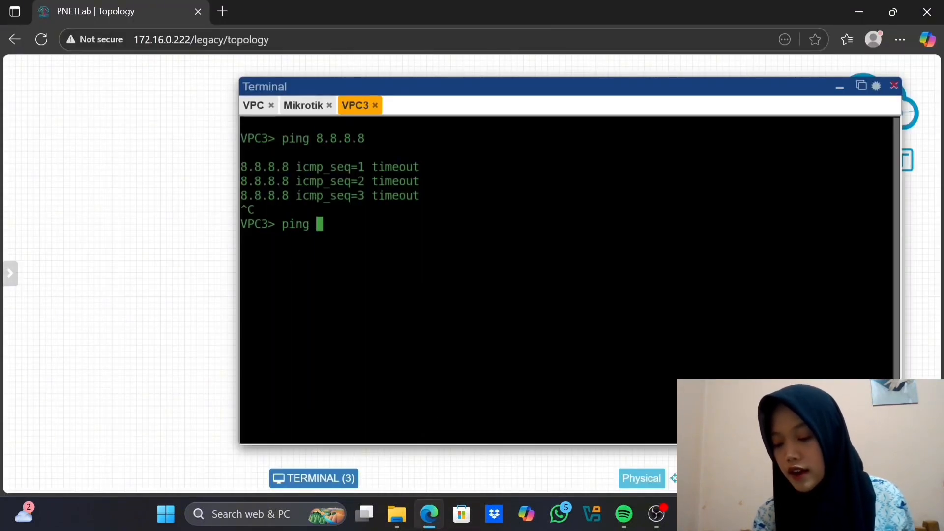
text(8.8)
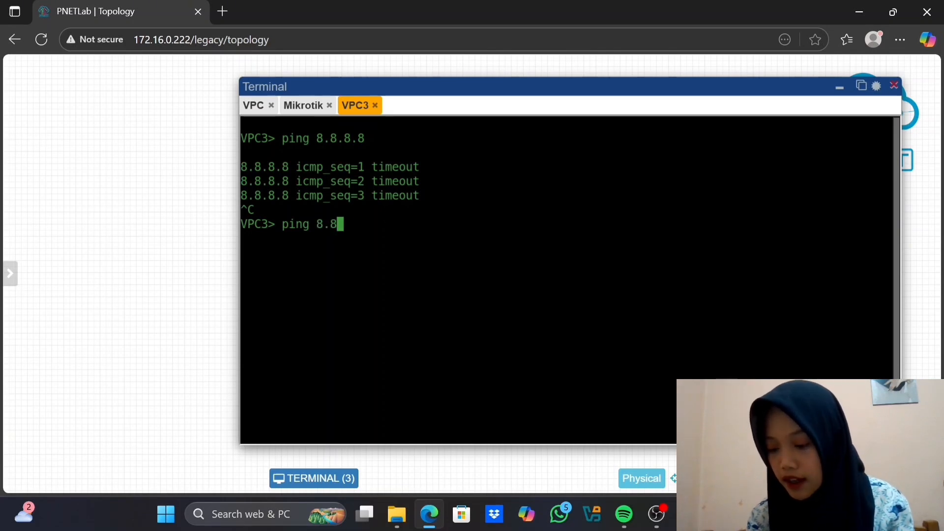
text(.8.8)
key(Return)
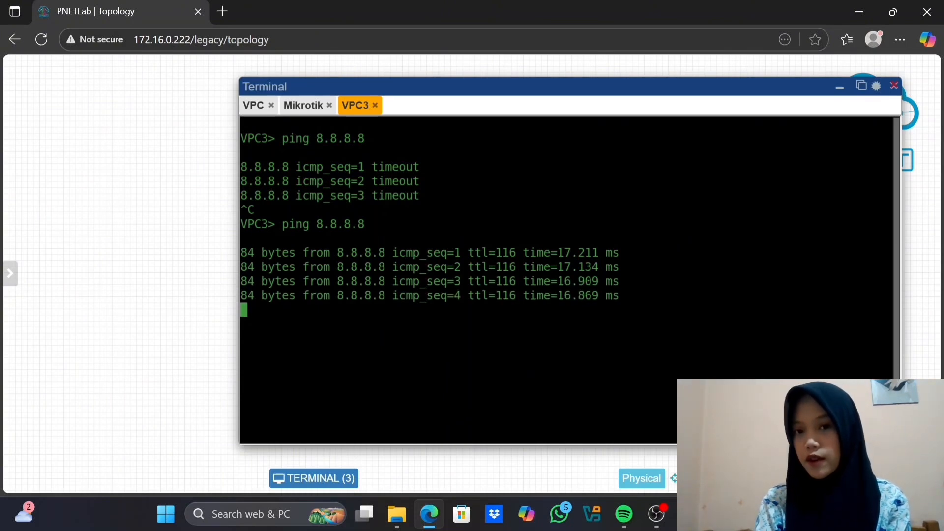
key(ctrl+c)
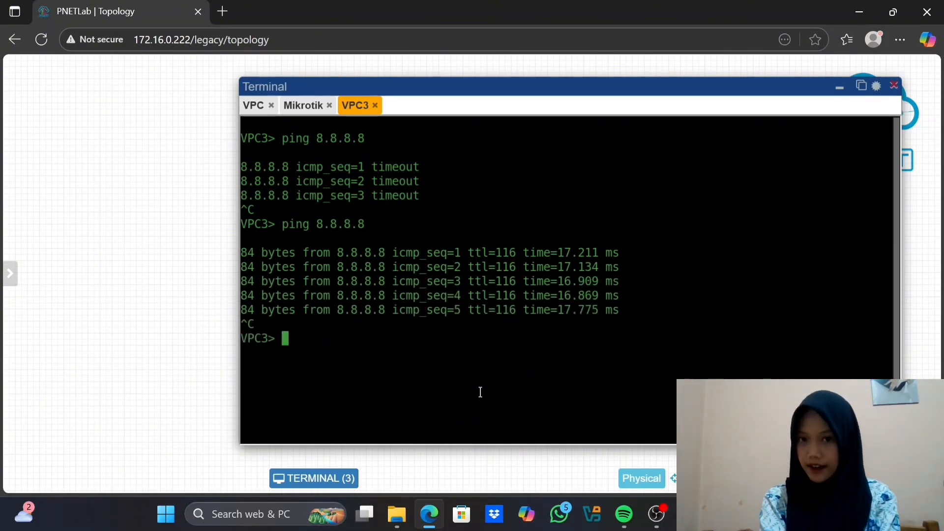